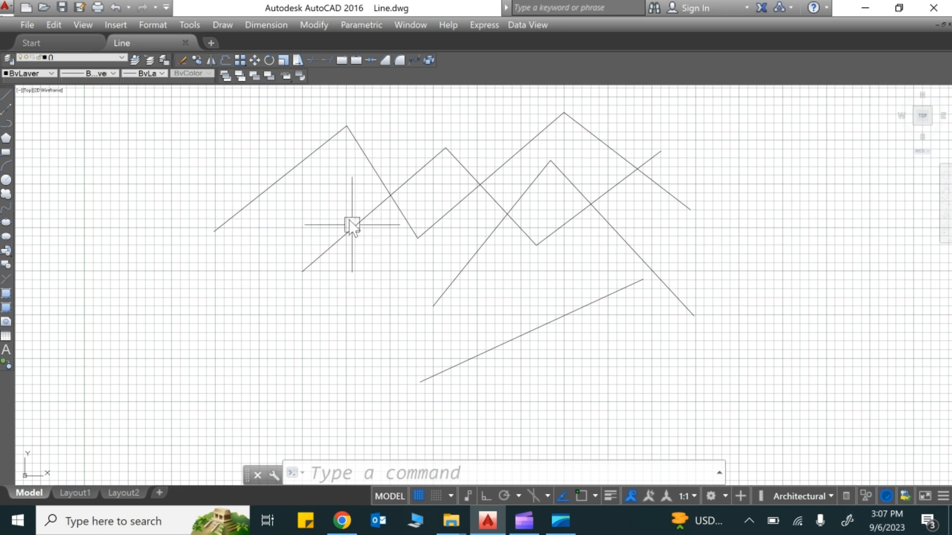
pyautogui.click(737, 119)
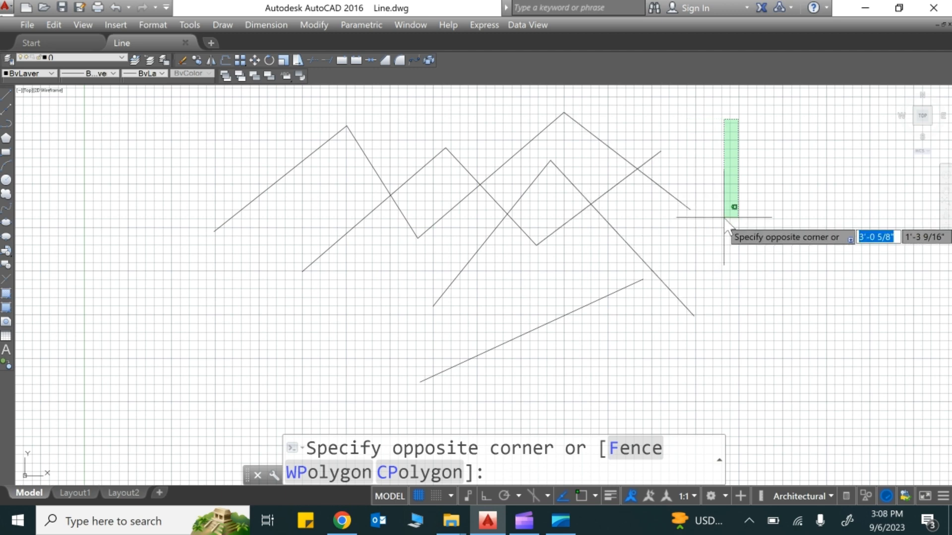
pyautogui.press('Escape')
pyautogui.press('Escape')
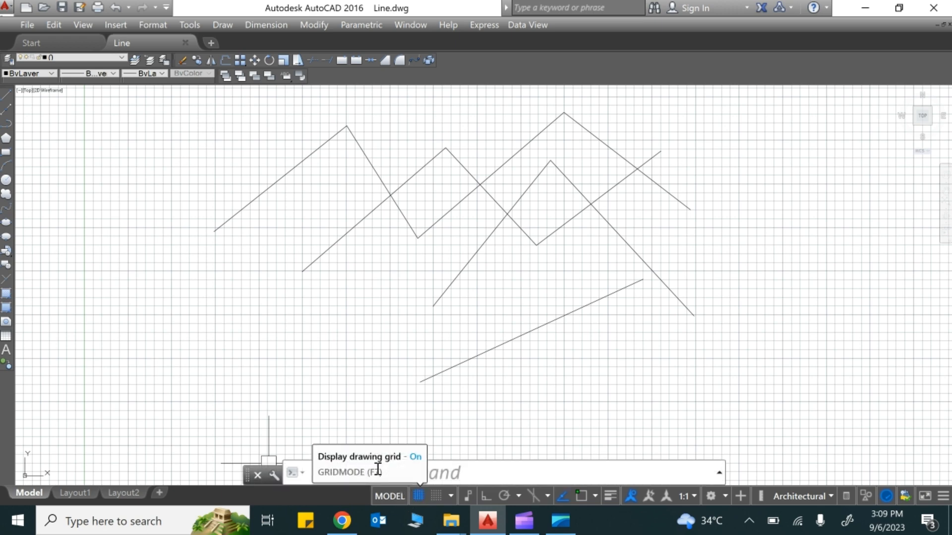
# - Toggle the drawing grid display off, on and off again in model space
pyautogui.click(419, 495)
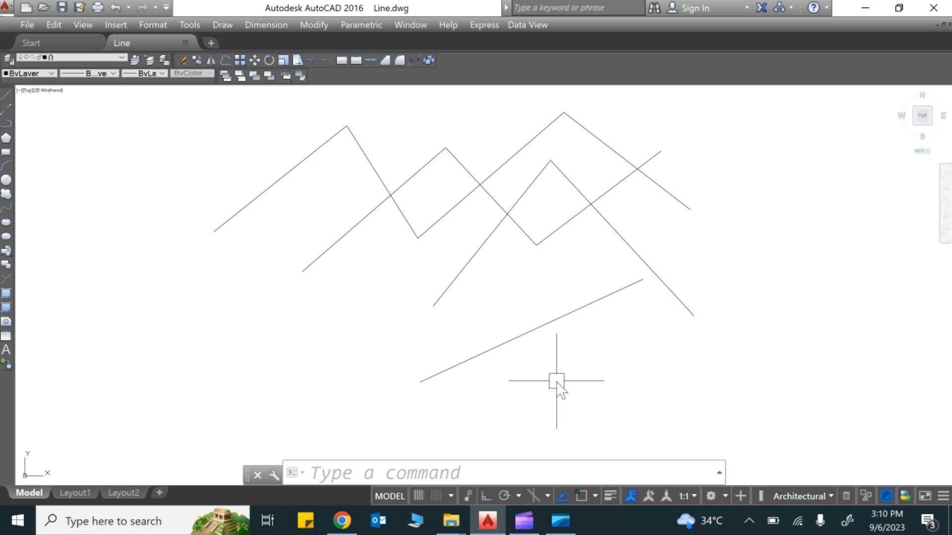
pyautogui.press('F7')
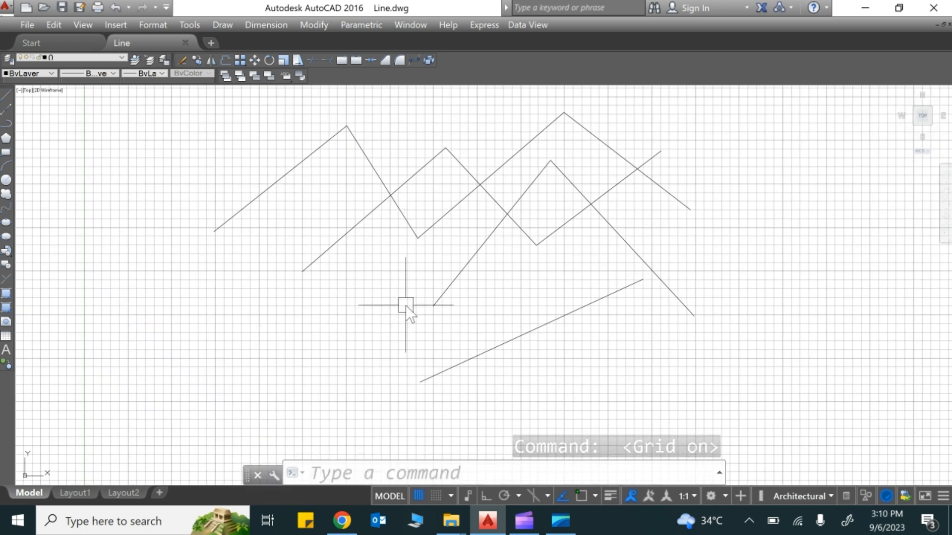
pyautogui.press('F7')
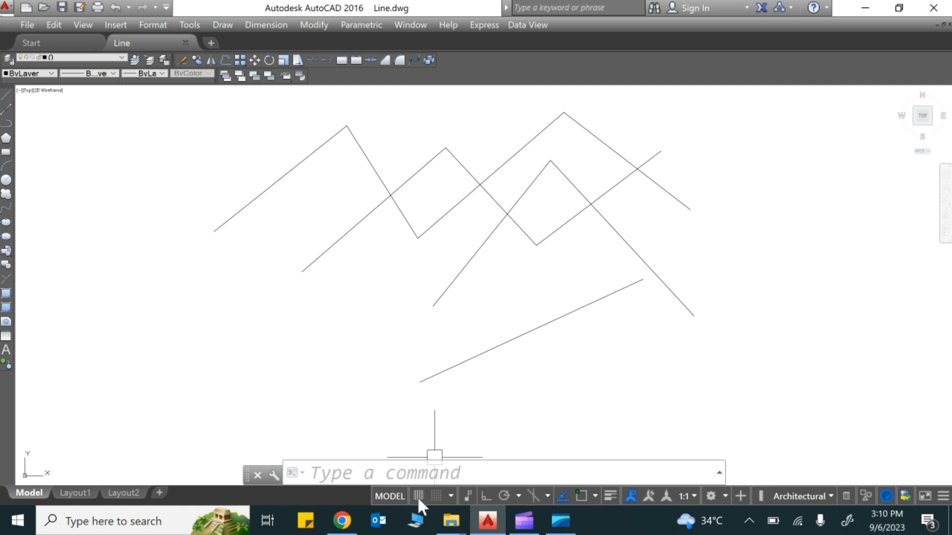
# - Turn the drawing grid on through the Snap and Grid drafting settings and apply the change
pyautogui.click(449, 495)
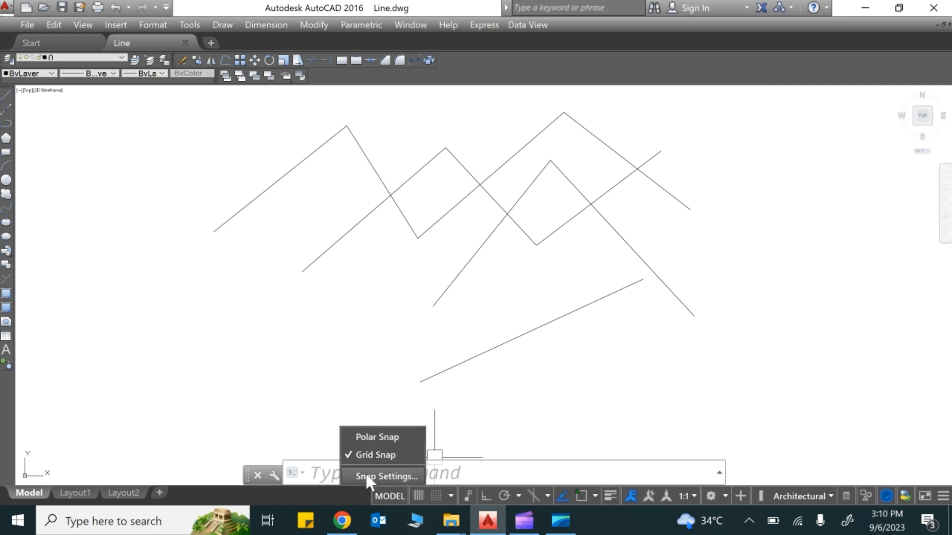
pyautogui.click(392, 475)
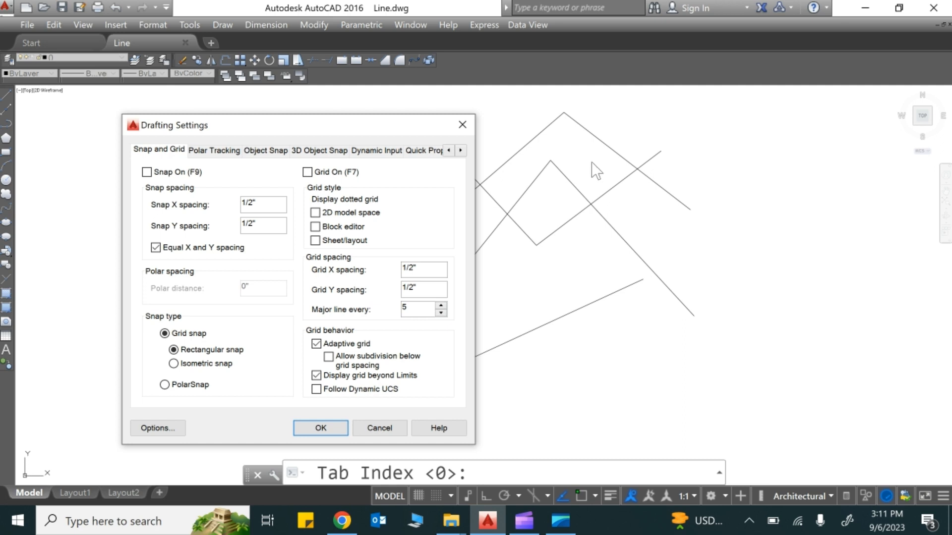
pyautogui.click(307, 172)
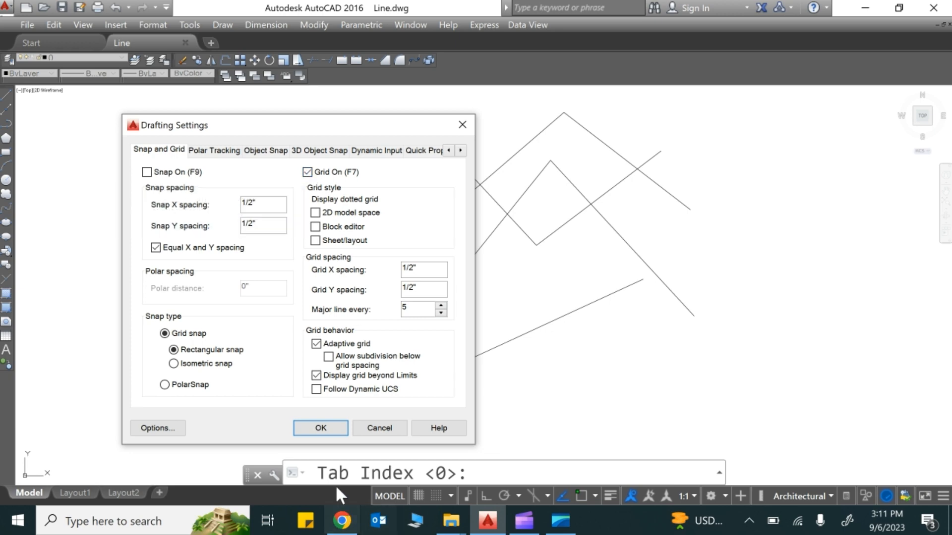
pyautogui.click(322, 428)
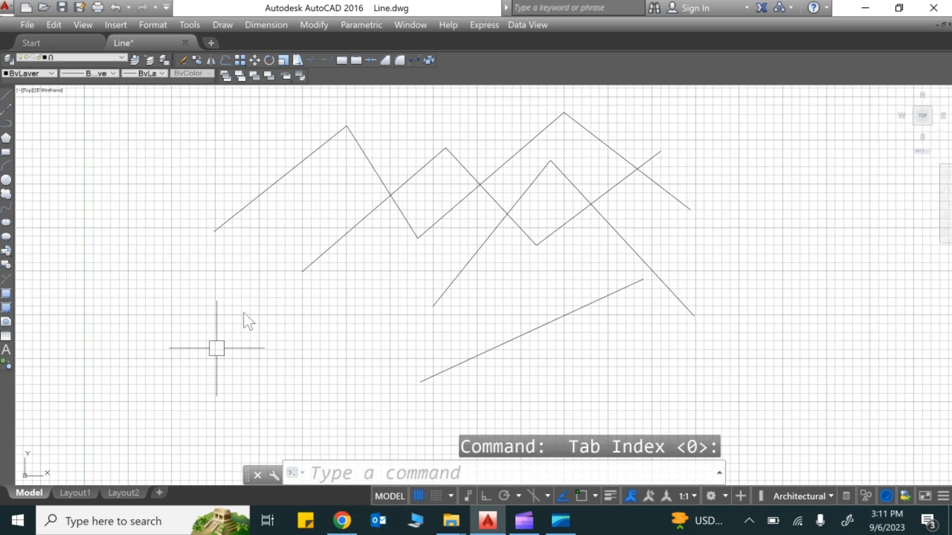
# - Turn the drawing grid off through the Snap and Grid drafting settings and apply the change
pyautogui.click(450, 496)
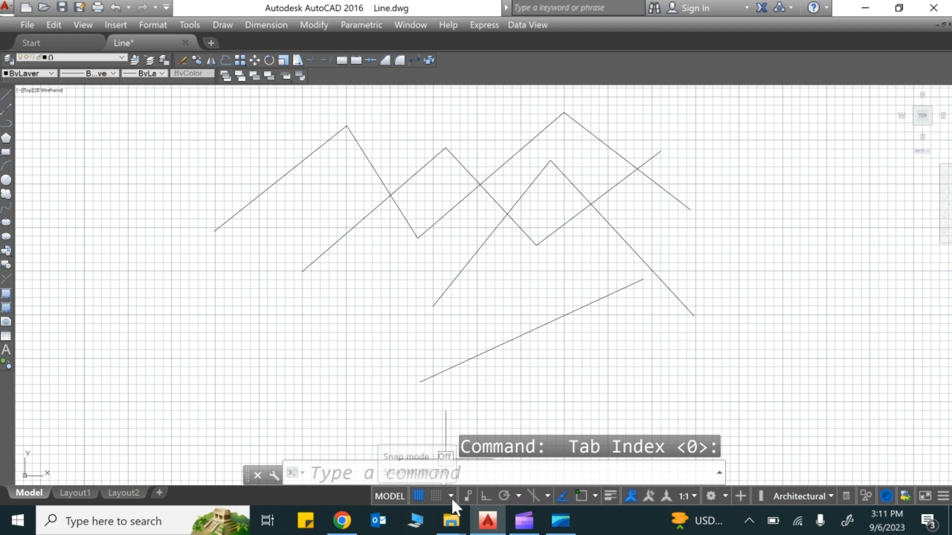
pyautogui.click(399, 477)
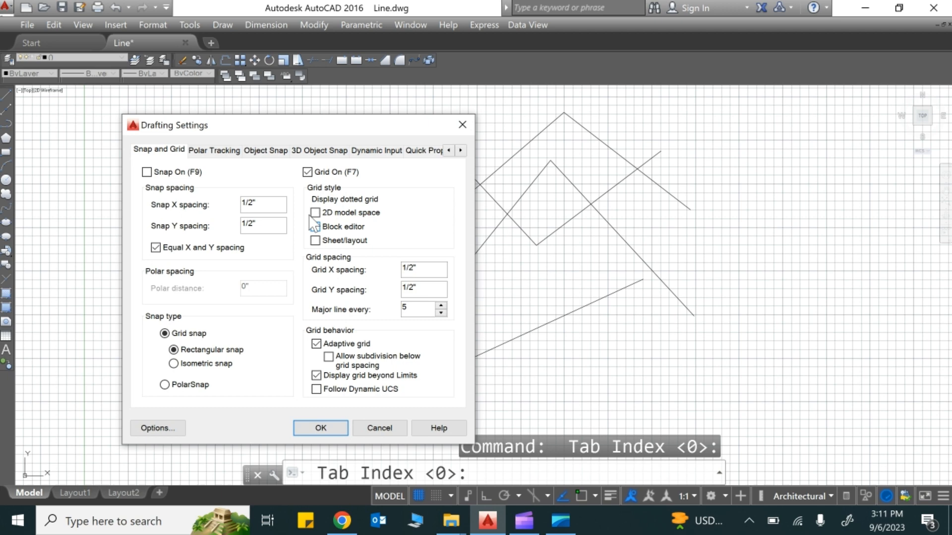
pyautogui.click(308, 172)
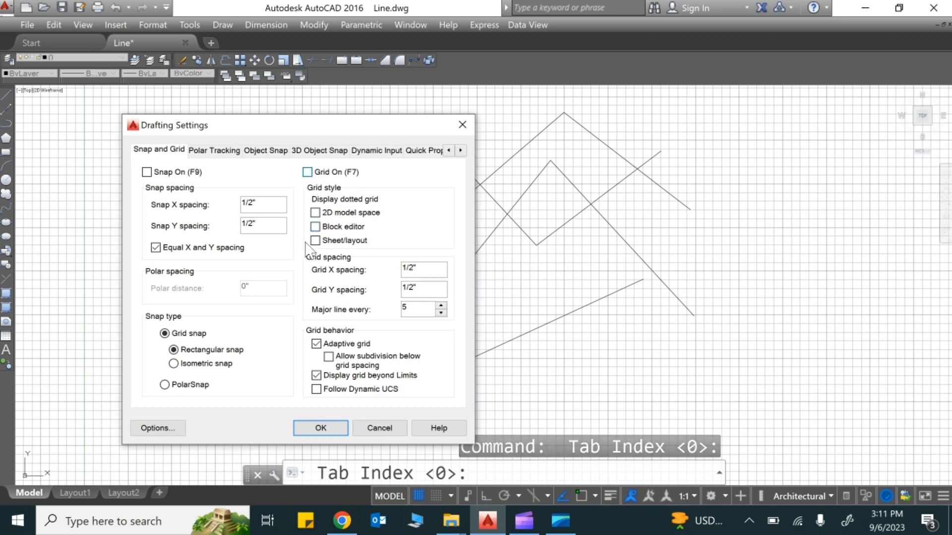
pyautogui.click(327, 429)
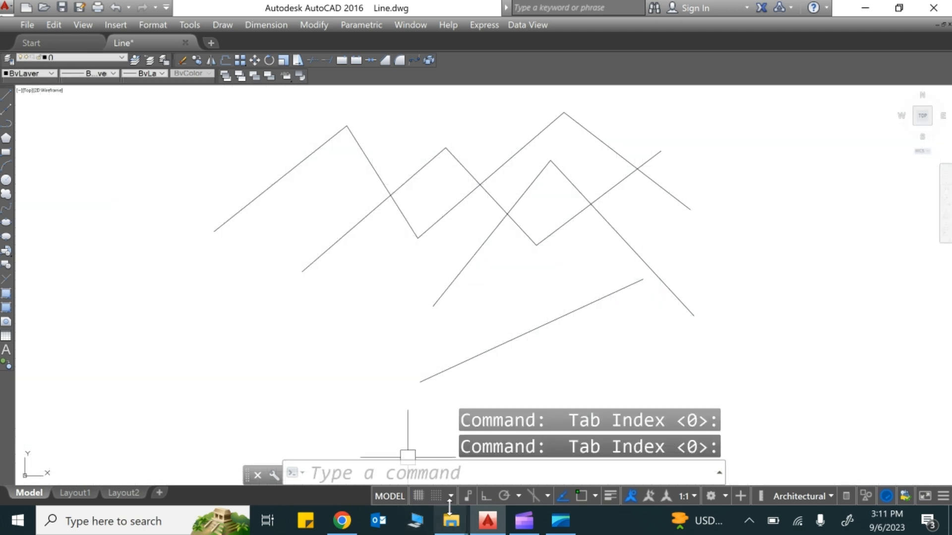
# - Enable the drawing grid again in the Snap and Grid drafting settings
pyautogui.click(450, 497)
pyautogui.click(402, 477)
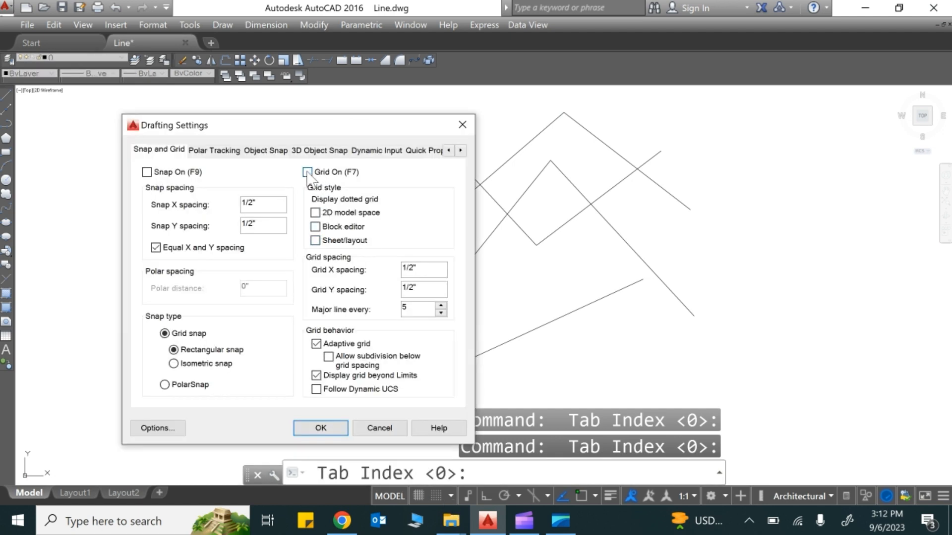
pyautogui.click(314, 174)
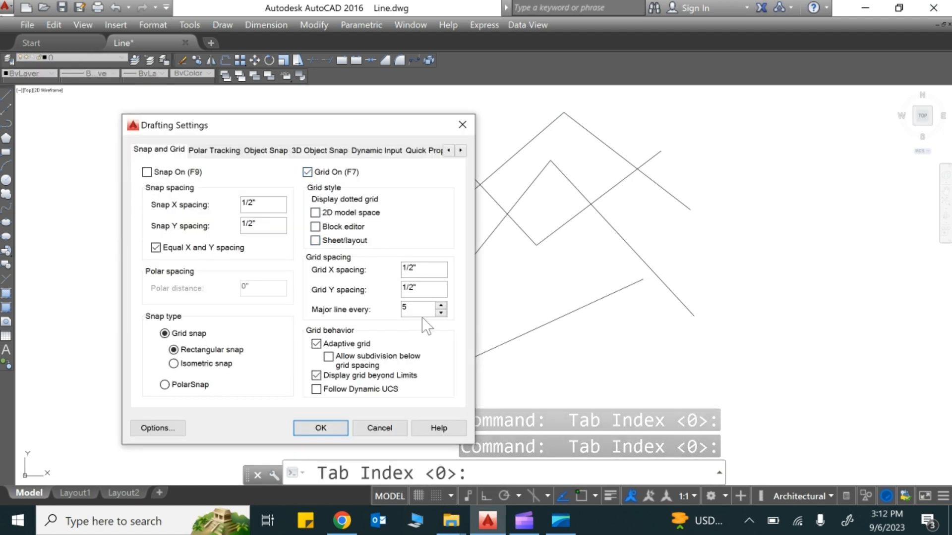
pyautogui.click(321, 427)
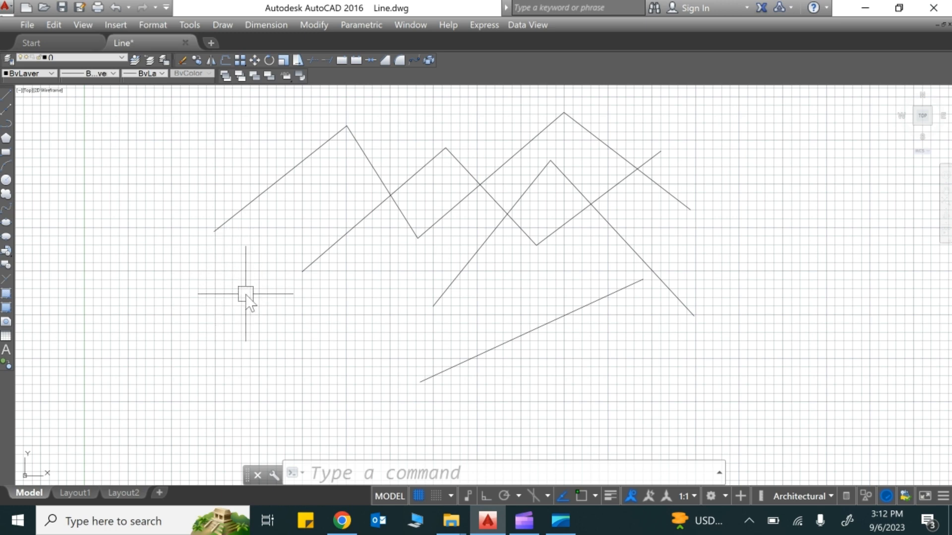
# - Raise the major grid line frequency by five in the drafting settings and apply it
pyautogui.click(450, 496)
pyautogui.click(403, 477)
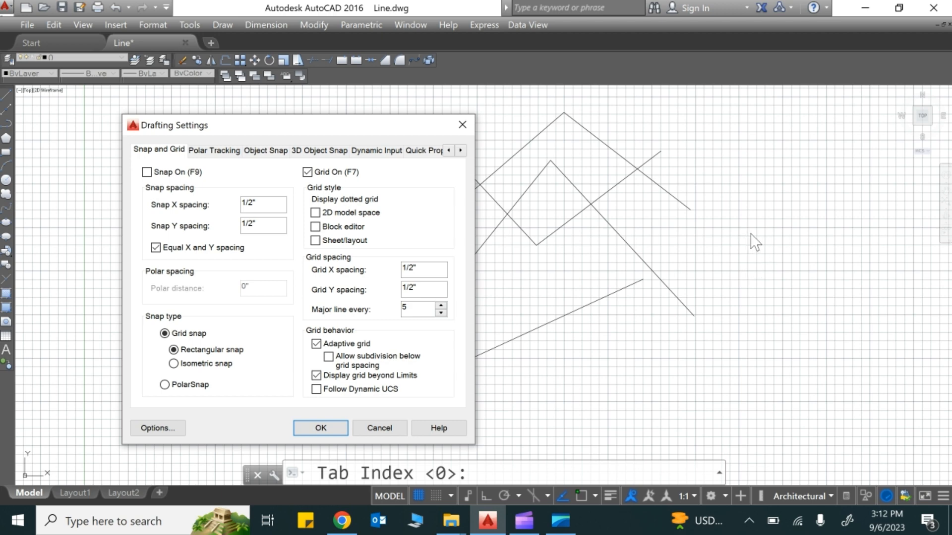
pyautogui.click(440, 307)
pyautogui.click(440, 307)
pyautogui.click(440, 306)
pyautogui.click(441, 306)
pyautogui.click(440, 306)
pyautogui.click(334, 429)
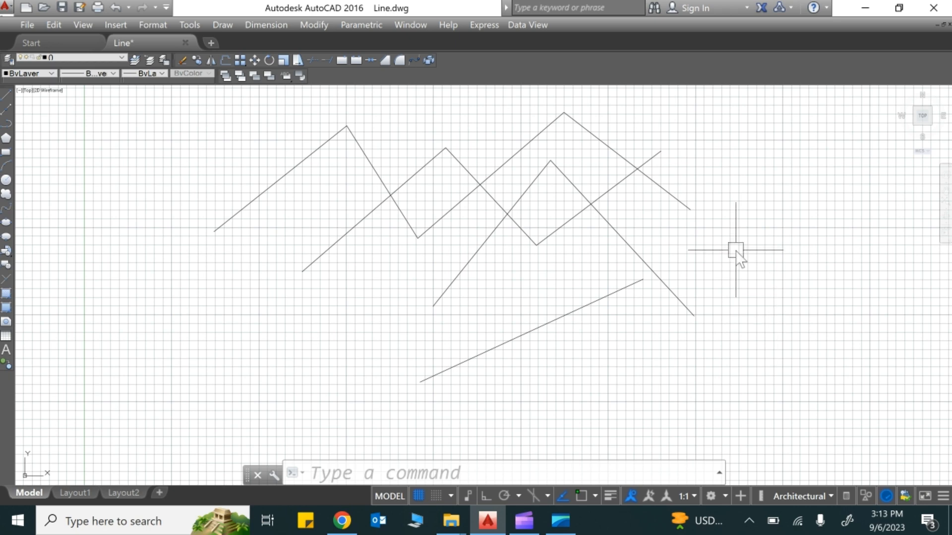
# - Set the major grid line frequency to 5, switch the drawing grid off and apply the drafting settings
pyautogui.click(451, 496)
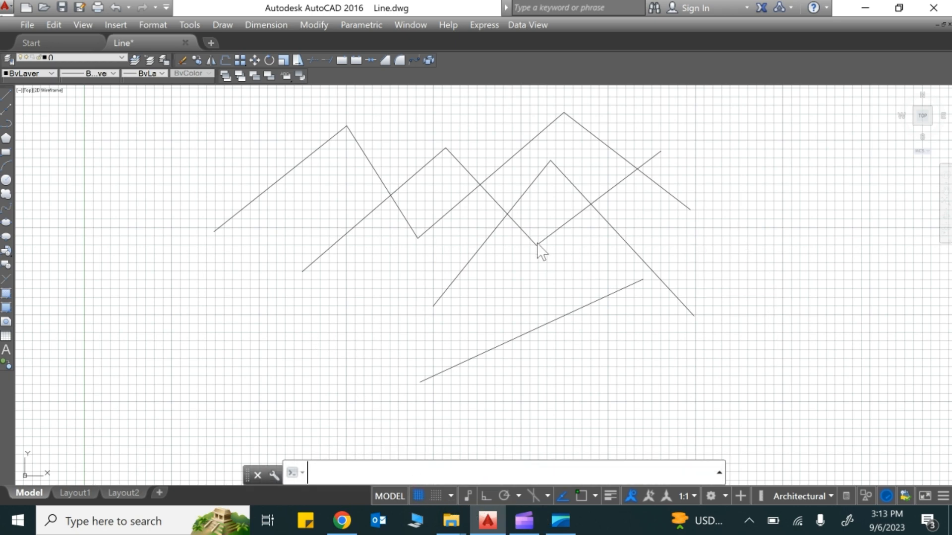
pyautogui.click(440, 313)
pyautogui.click(441, 313)
pyautogui.click(440, 313)
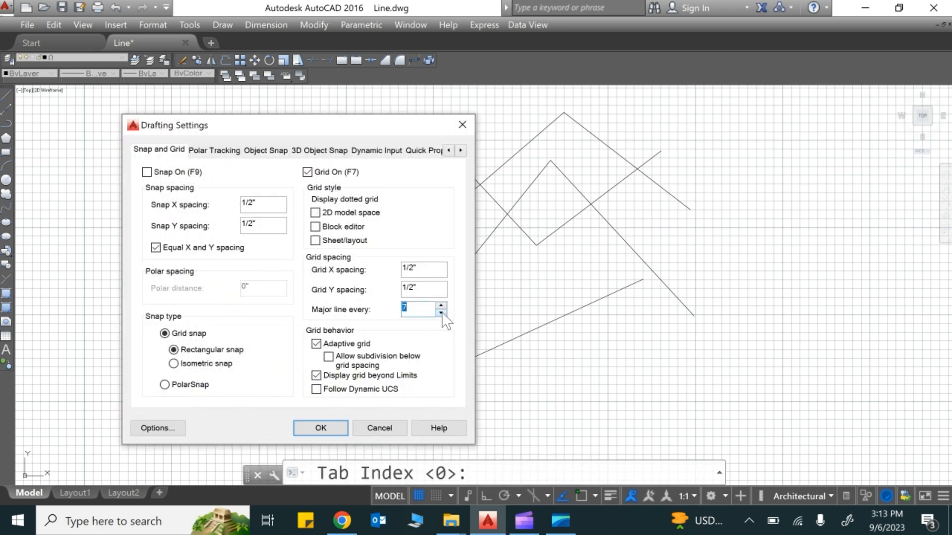
pyautogui.click(440, 313)
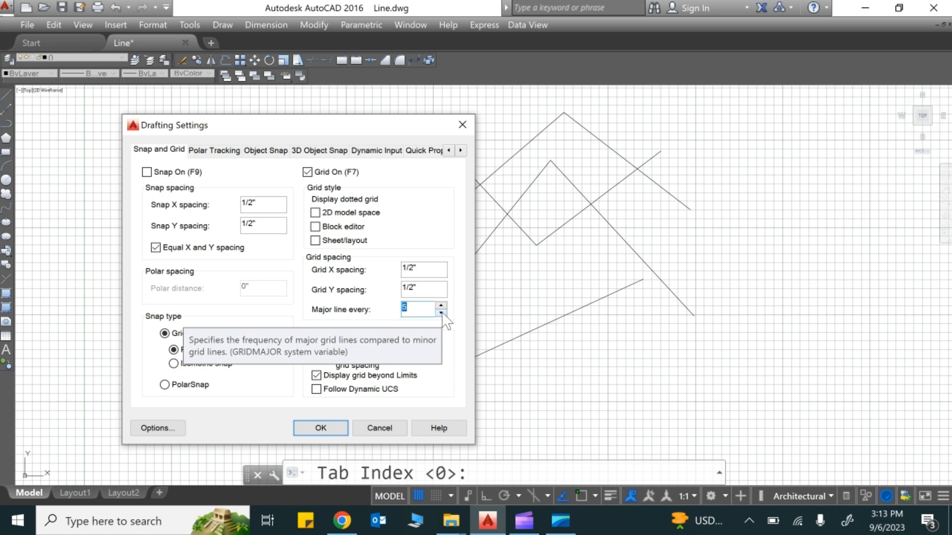
pyautogui.click(307, 172)
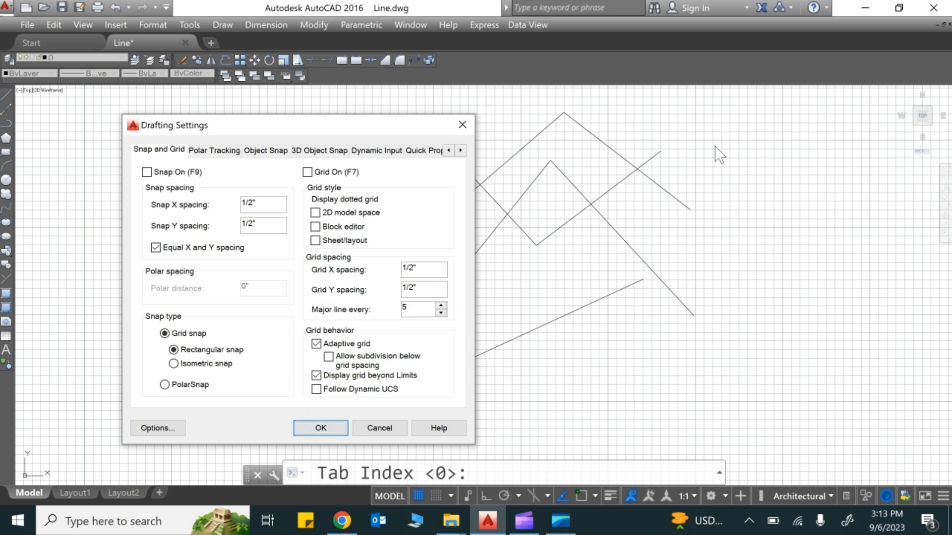
pyautogui.click(321, 428)
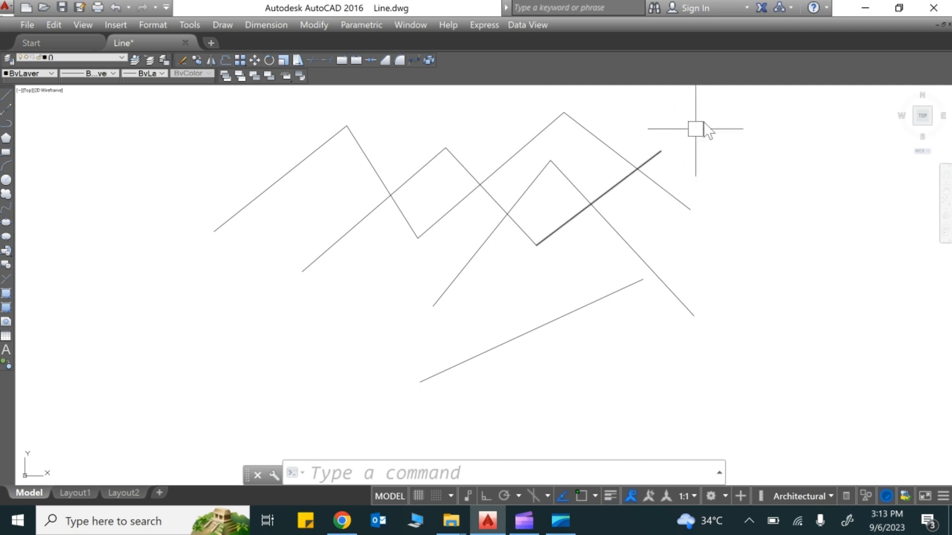
# - Select all the lines in the drawing and delete them
pyautogui.click(722, 99)
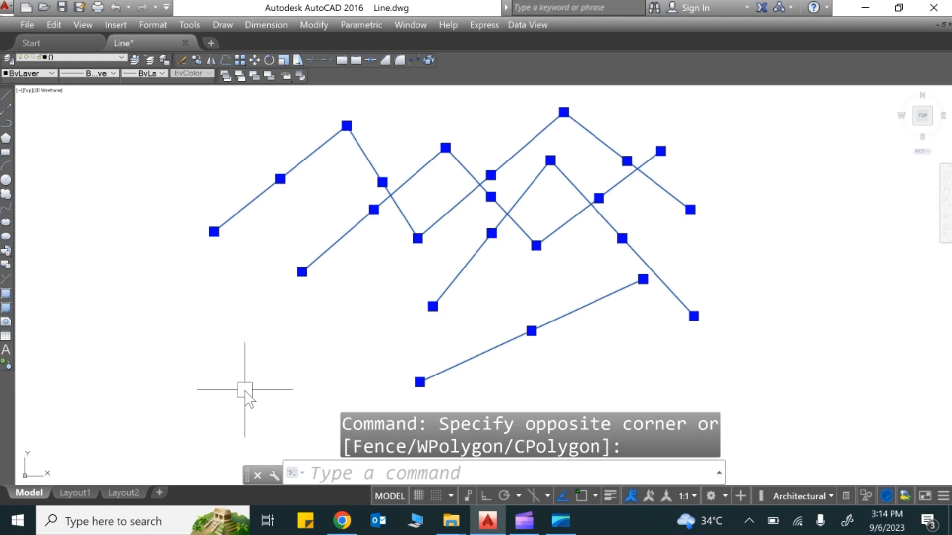
pyautogui.press('Delete')
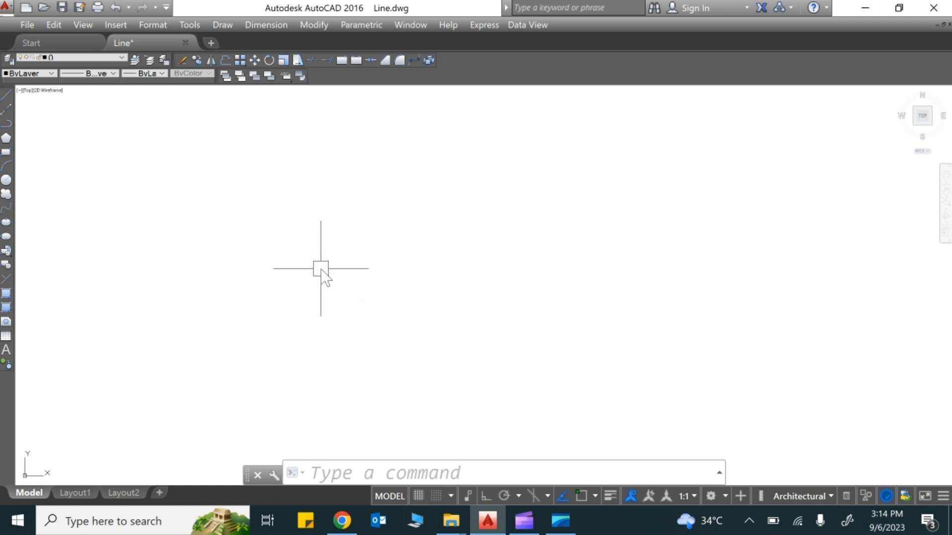
# - Start a line in the empty drawing, turn Ortho mode on, and cancel the line without placing a second point
pyautogui.write('l')
pyautogui.press('Return')
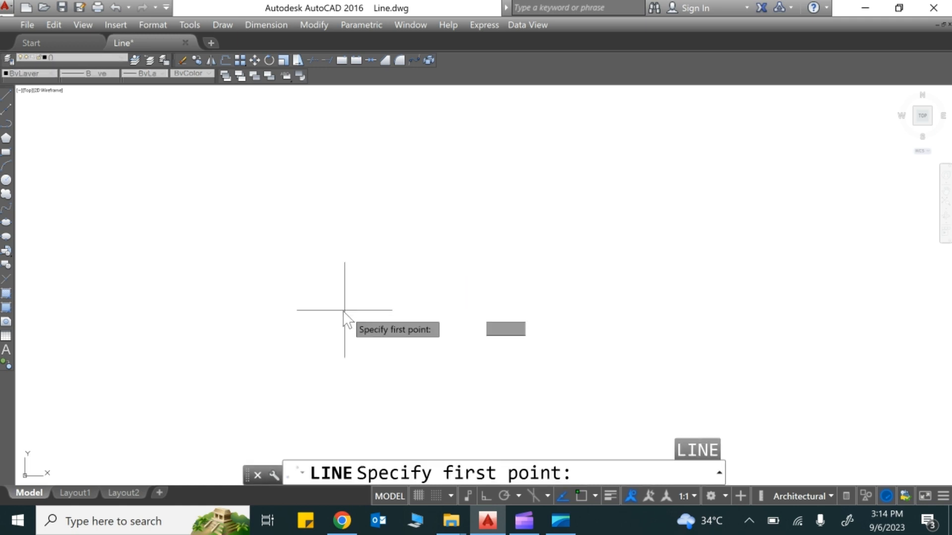
pyautogui.click(335, 299)
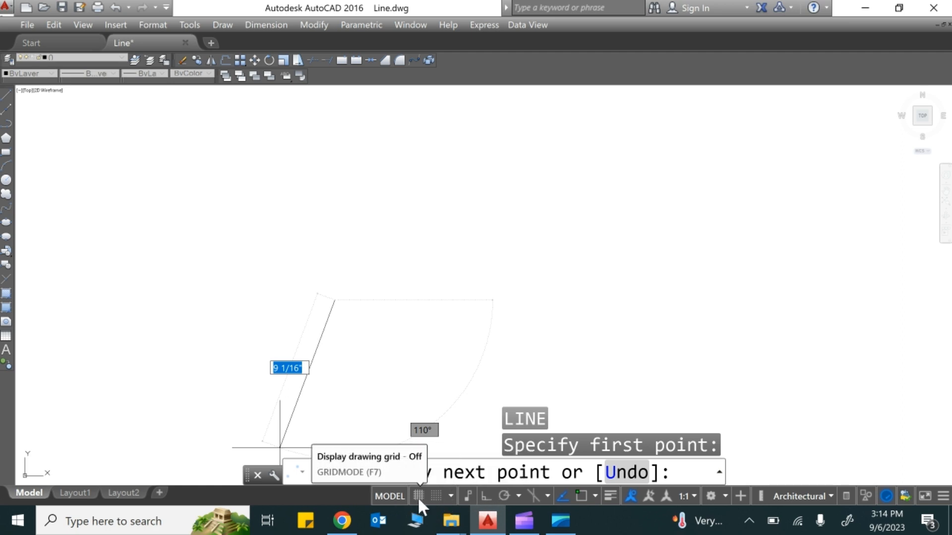
pyautogui.click(485, 496)
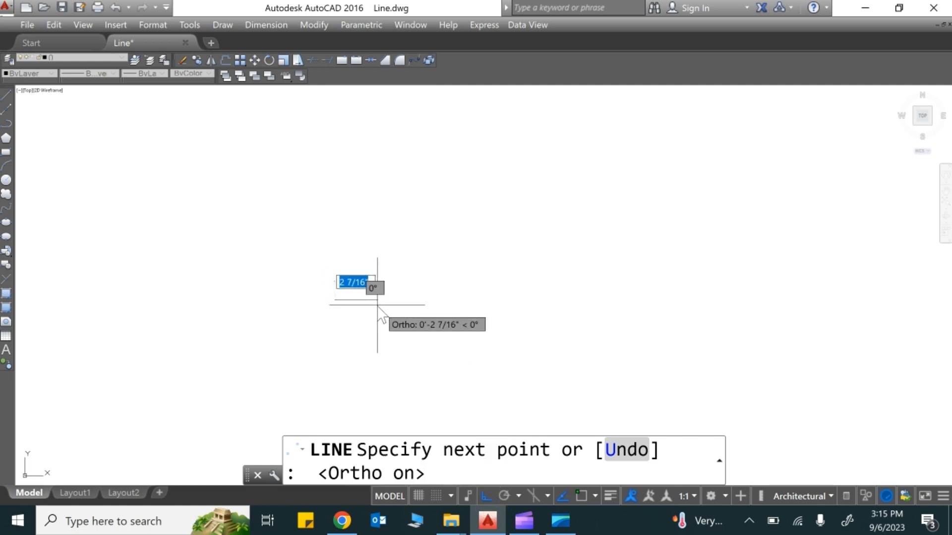
pyautogui.press('Escape')
pyautogui.press('Escape')
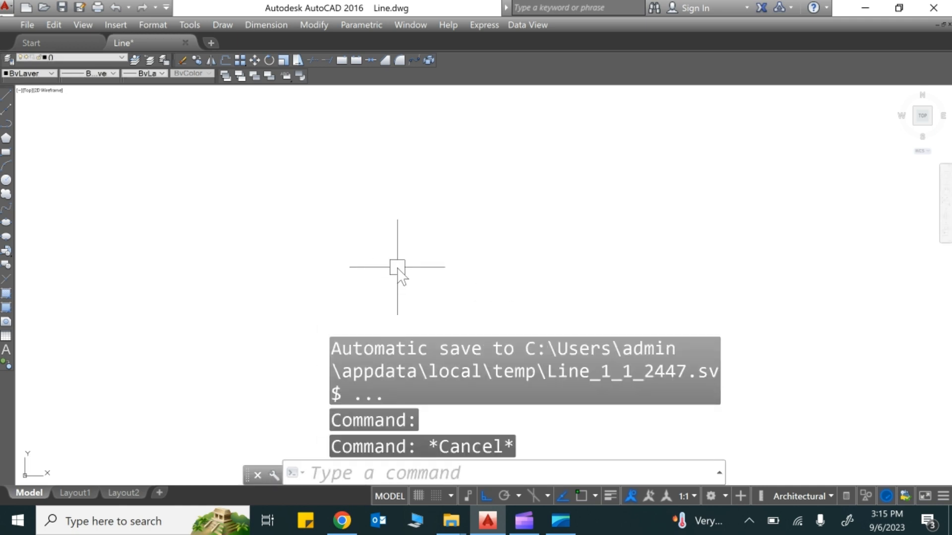
pyautogui.write('l')
pyautogui.press('Return')
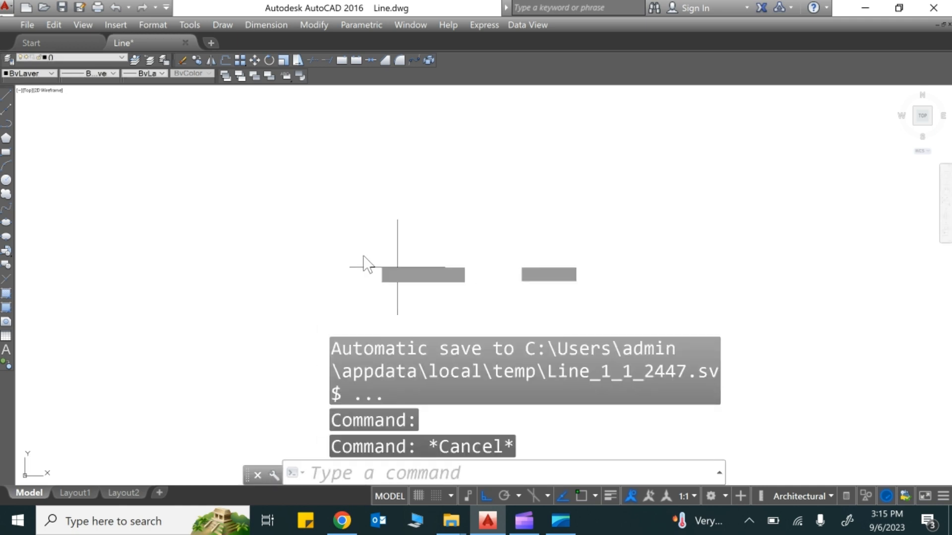
pyautogui.click(342, 251)
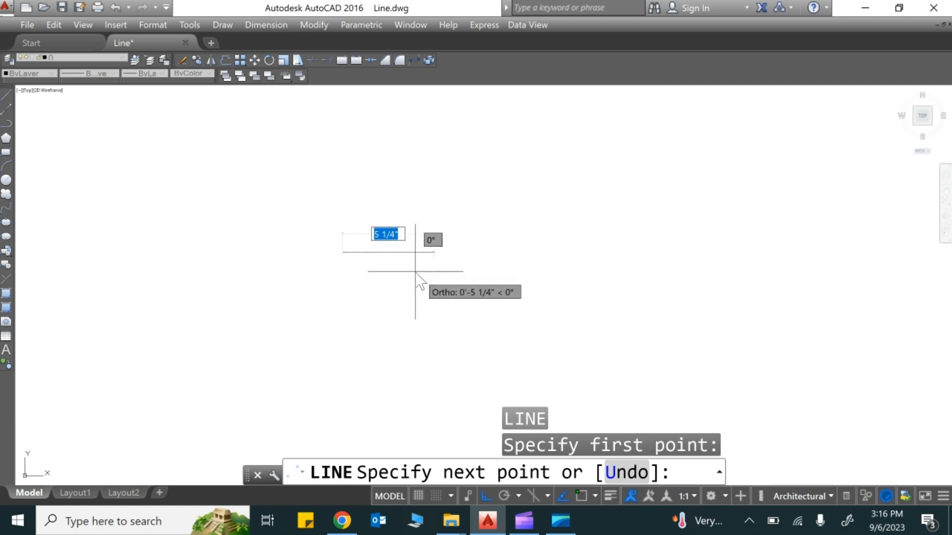
pyautogui.press('Escape')
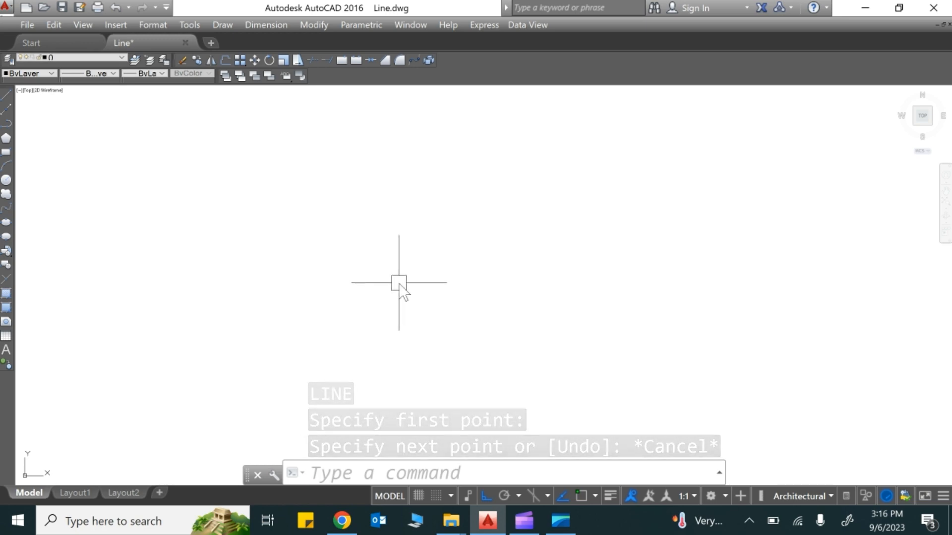
# - Draw a horizontal line about 1'-2" long, switching Ortho mode off and back on before placing its endpoint
pyautogui.write('L')
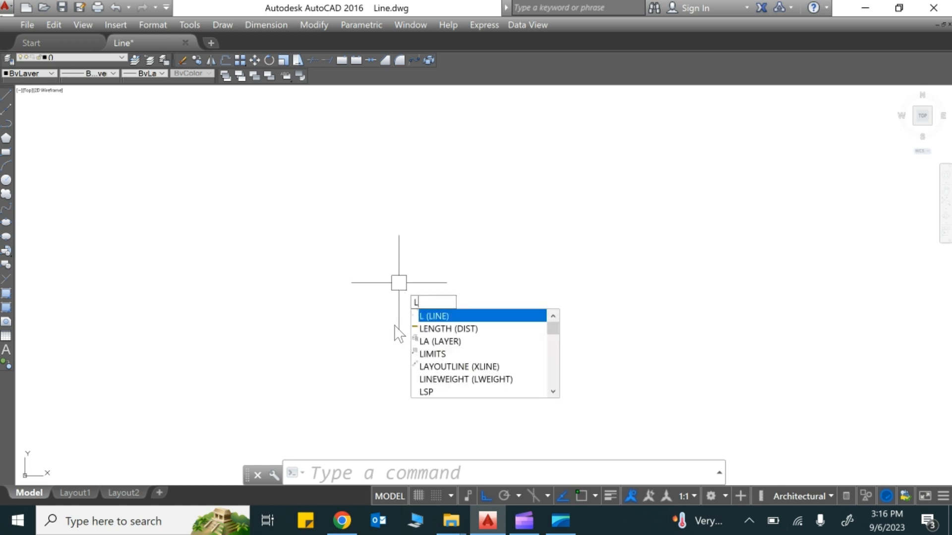
pyautogui.press('Return')
pyautogui.click(392, 323)
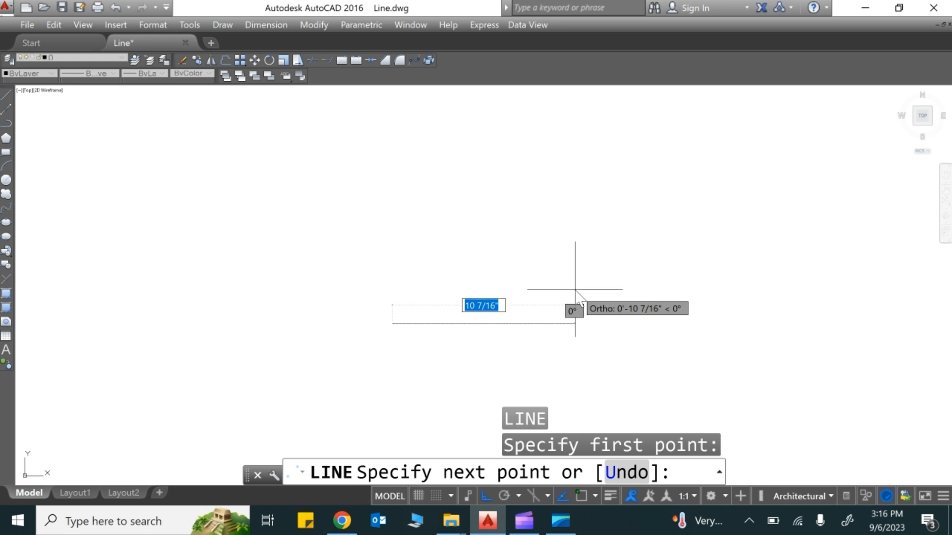
pyautogui.press('F8')
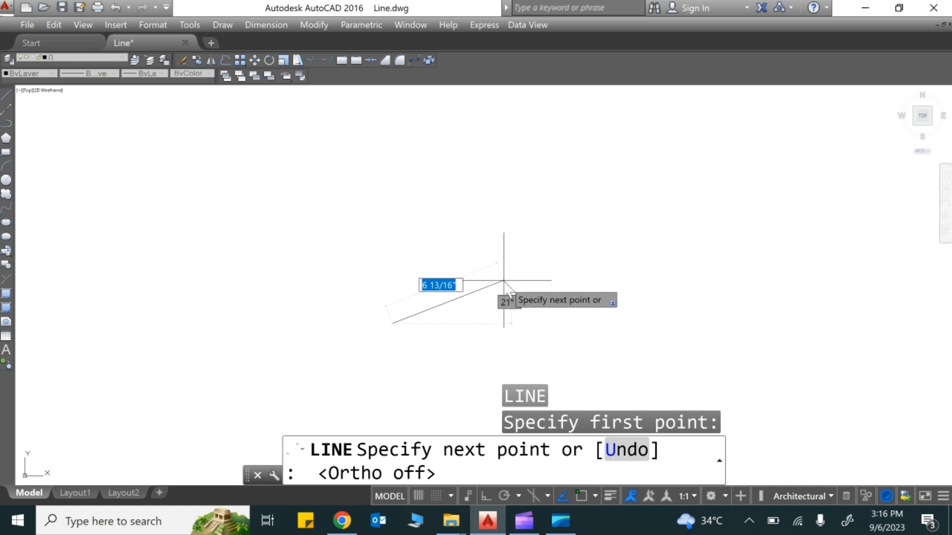
pyautogui.press('F8')
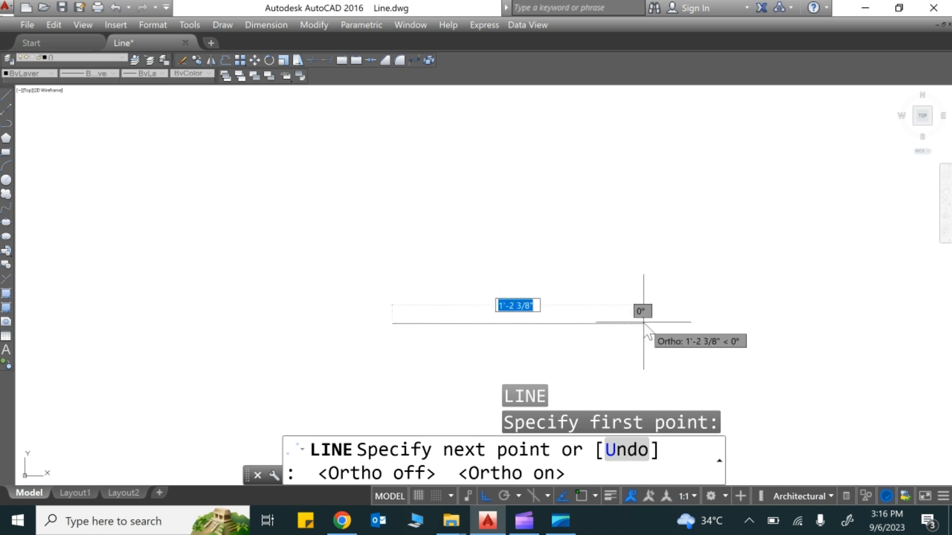
pyautogui.click(643, 322)
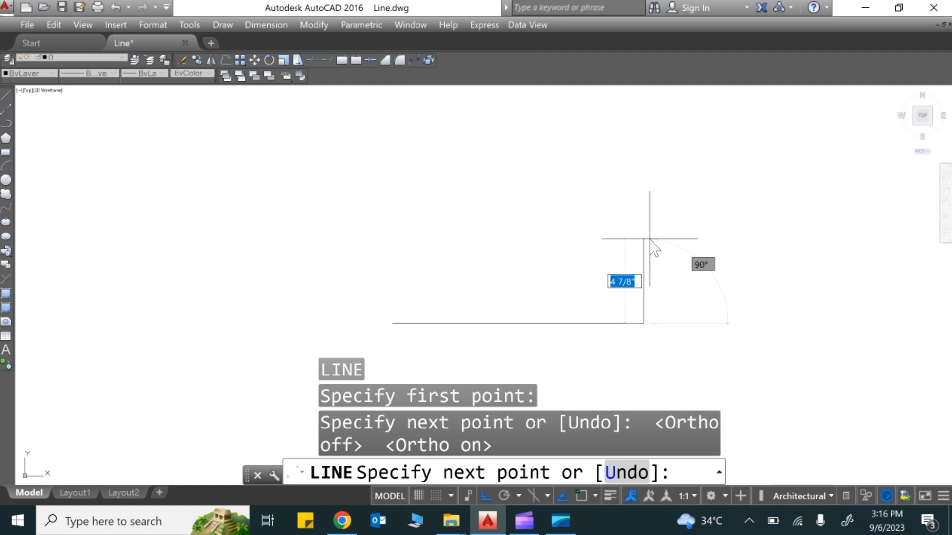
pyautogui.press('Escape')
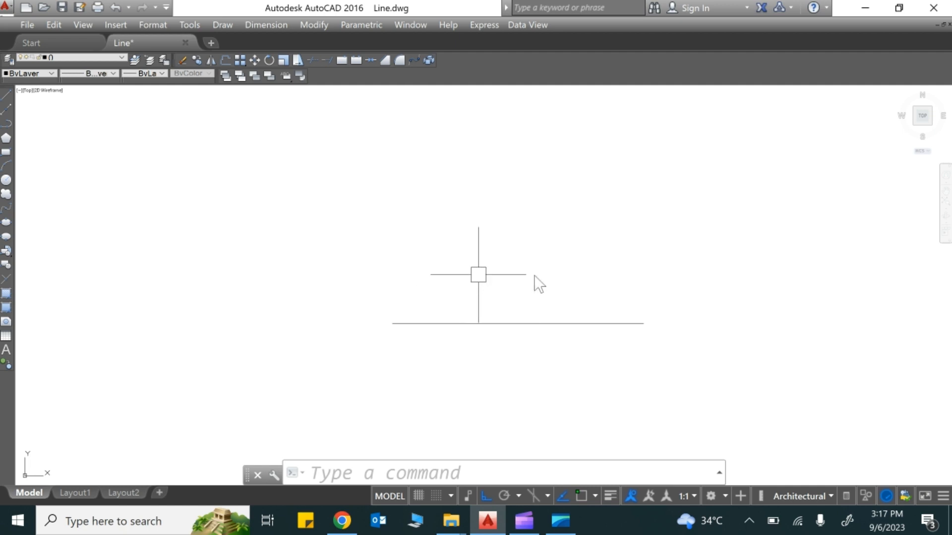
pyautogui.click(518, 324)
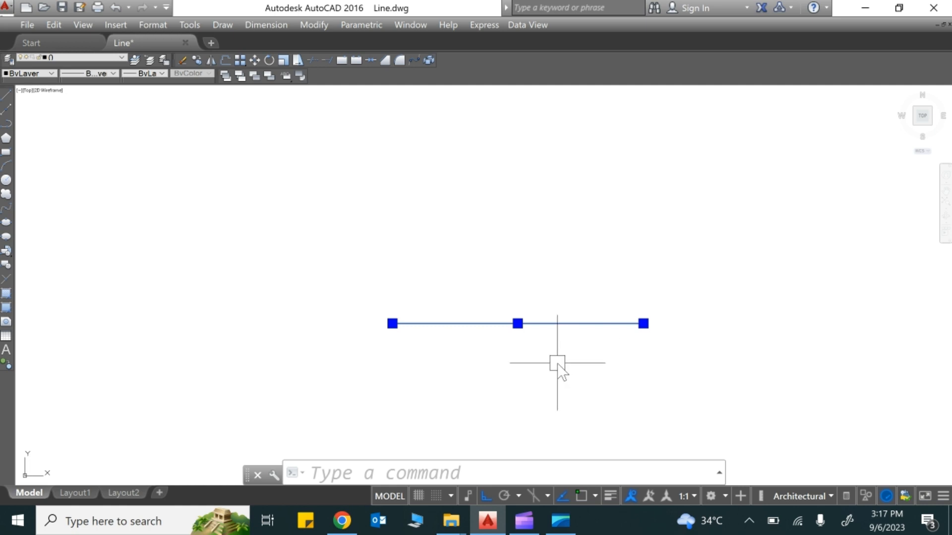
pyautogui.press('Escape')
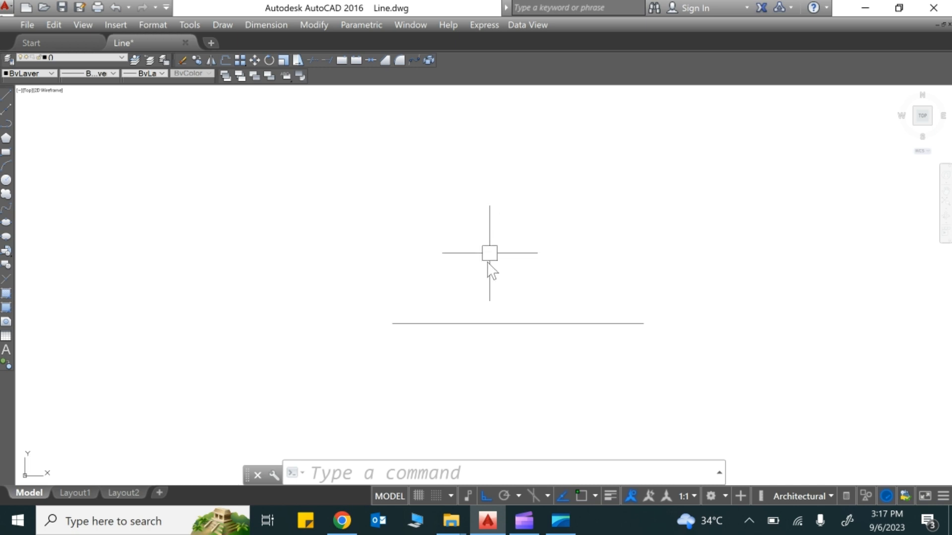
# - Turn on polar tracking in the drafting settings, set its increment angle to 30 and enable additional angles
pyautogui.click(450, 494)
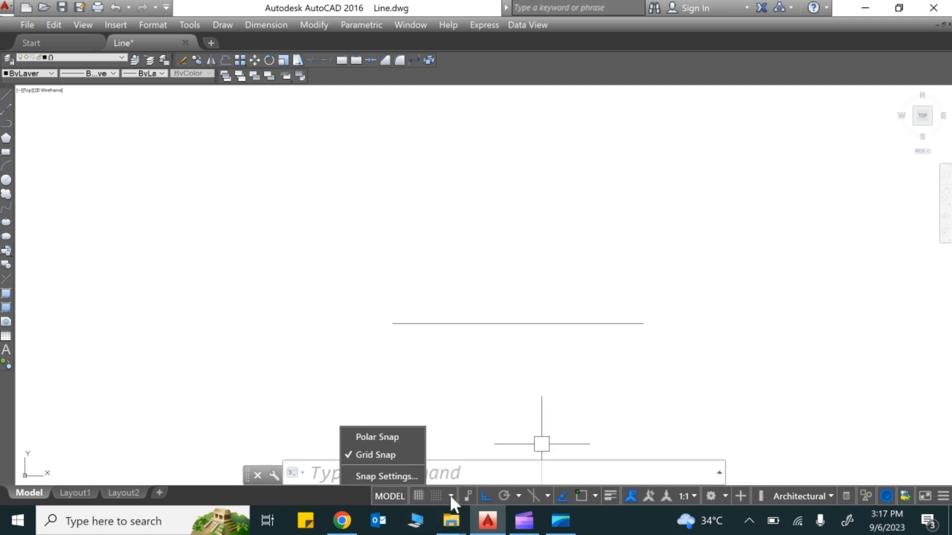
pyautogui.click(399, 477)
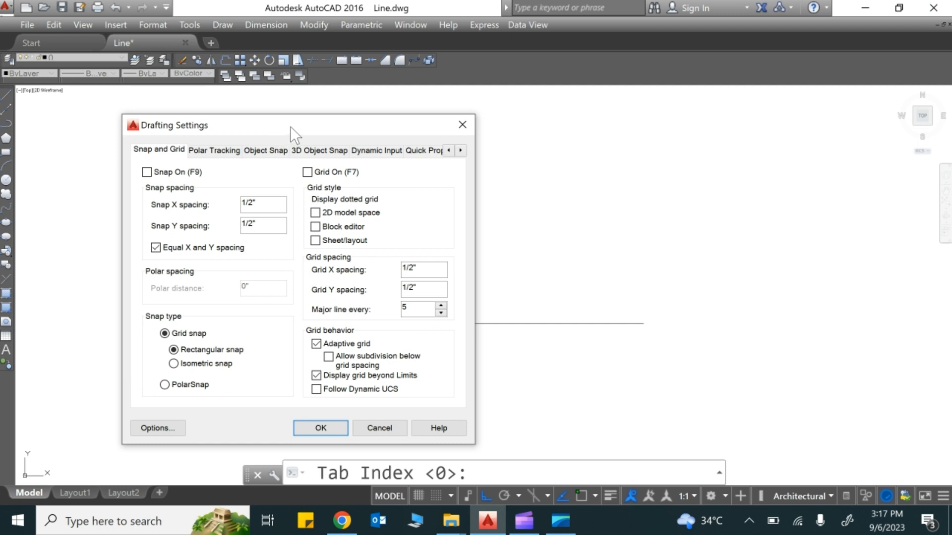
pyautogui.click(215, 150)
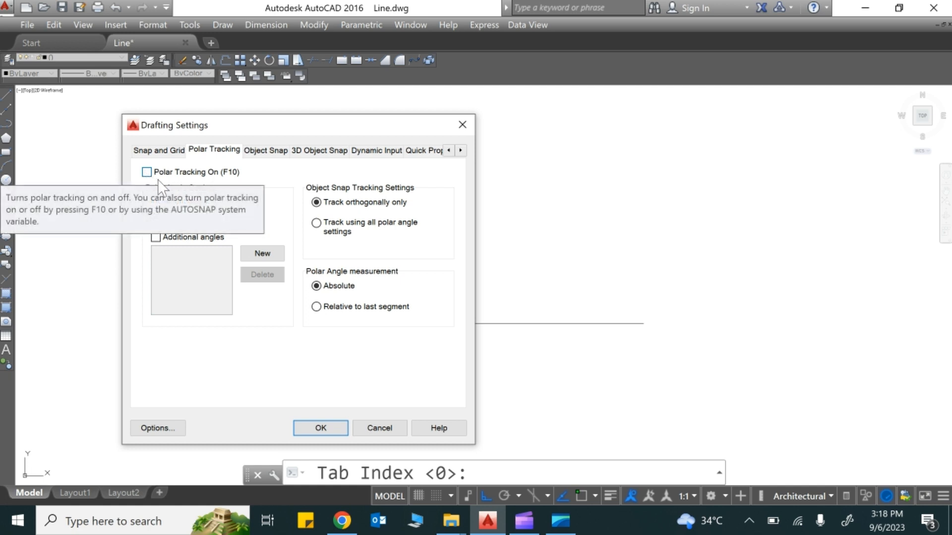
pyautogui.click(147, 172)
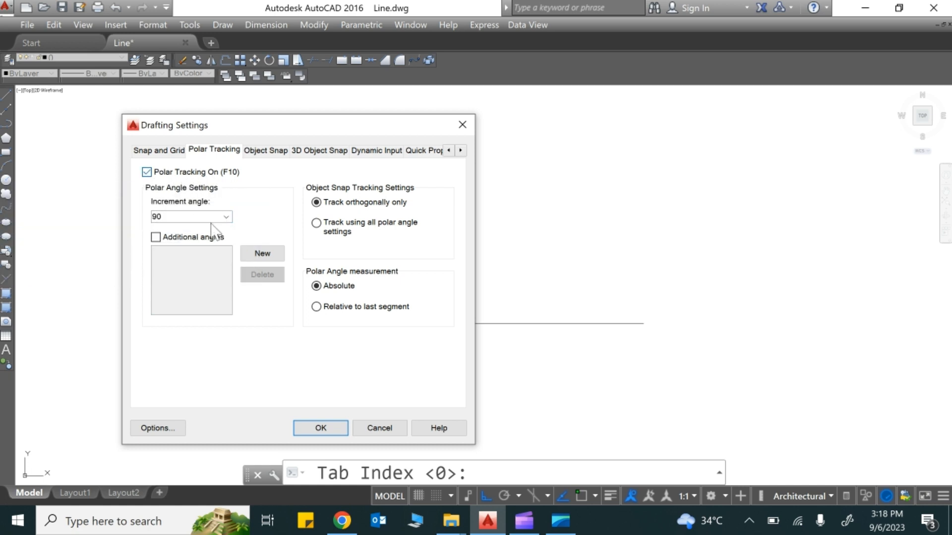
pyautogui.click(225, 217)
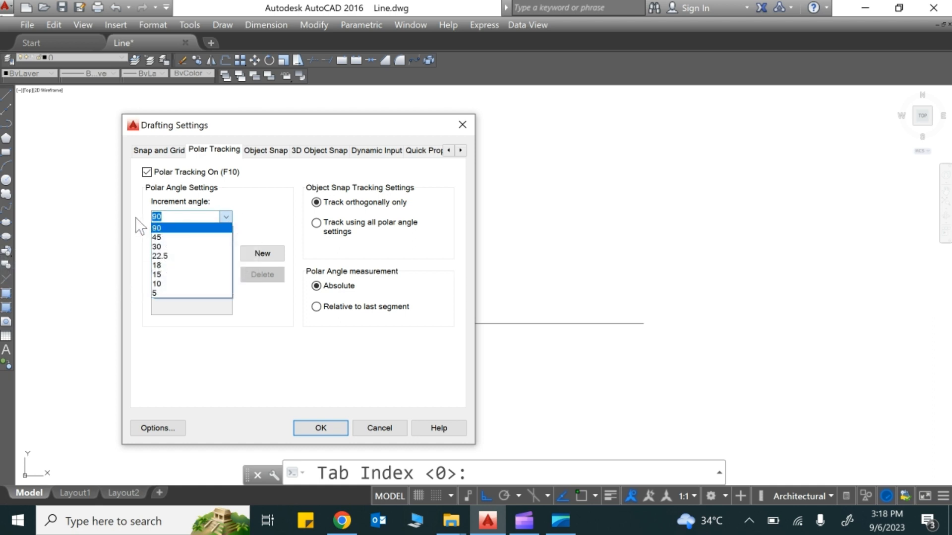
pyautogui.click(135, 217)
pyautogui.click(226, 218)
pyautogui.click(173, 237)
pyautogui.click(263, 251)
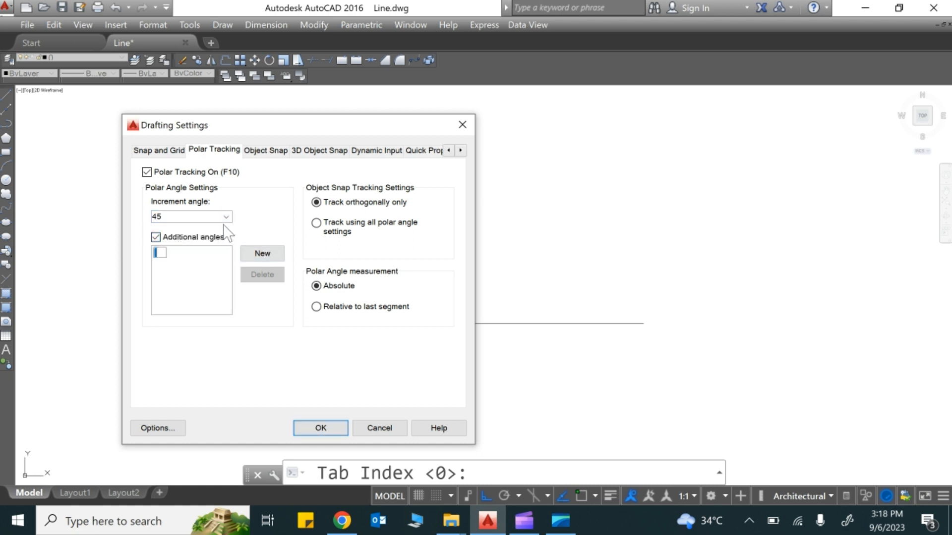
pyautogui.click(226, 219)
pyautogui.click(192, 247)
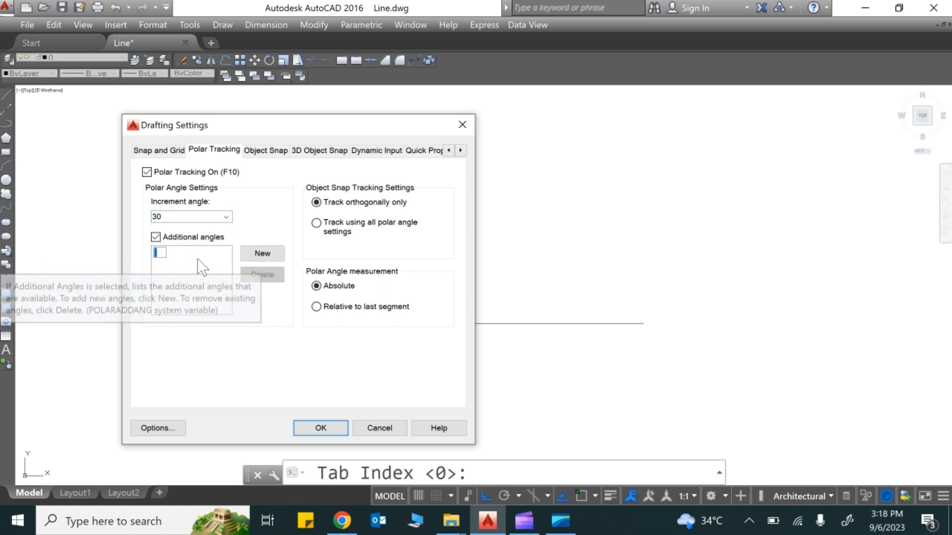
# - Add 45, 30, 60 and 120 as additional polar angles and apply the drafting settings
pyautogui.write('45')
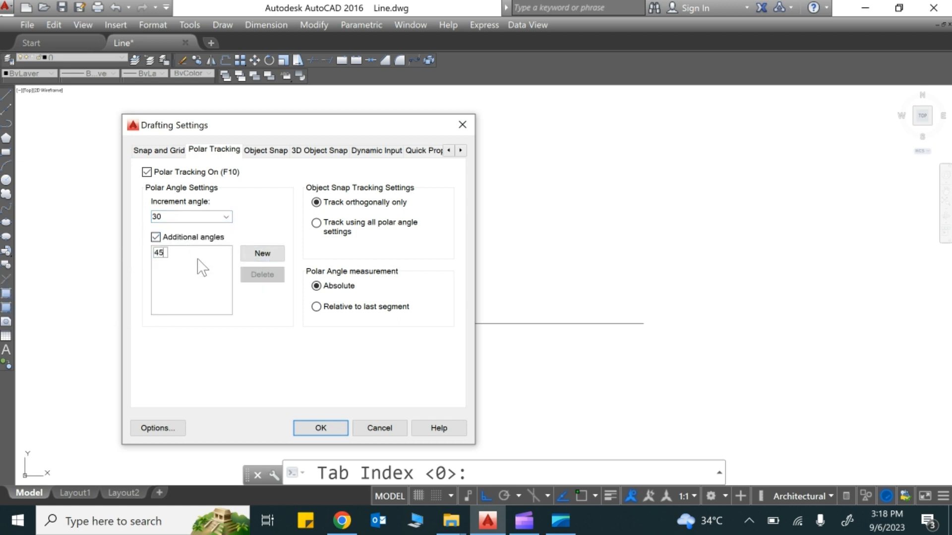
pyautogui.click(267, 256)
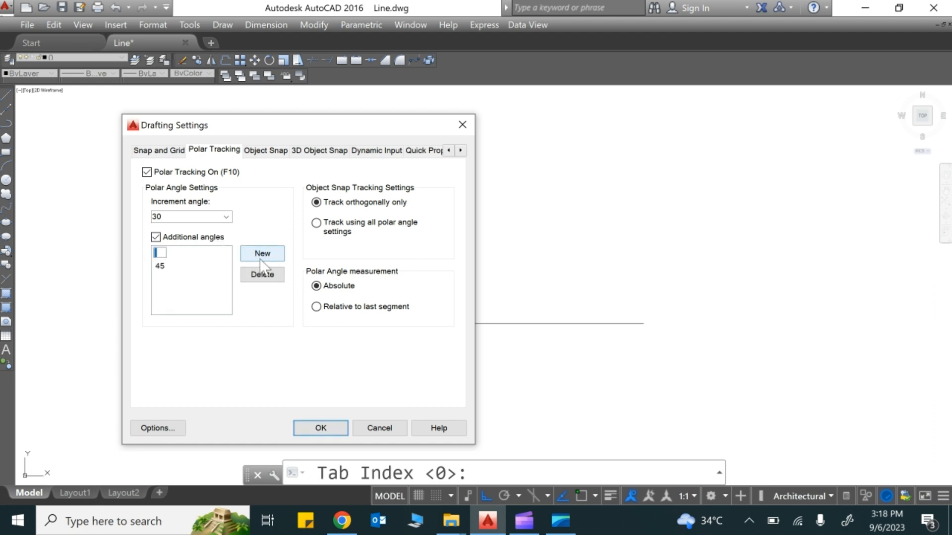
pyautogui.write('30')
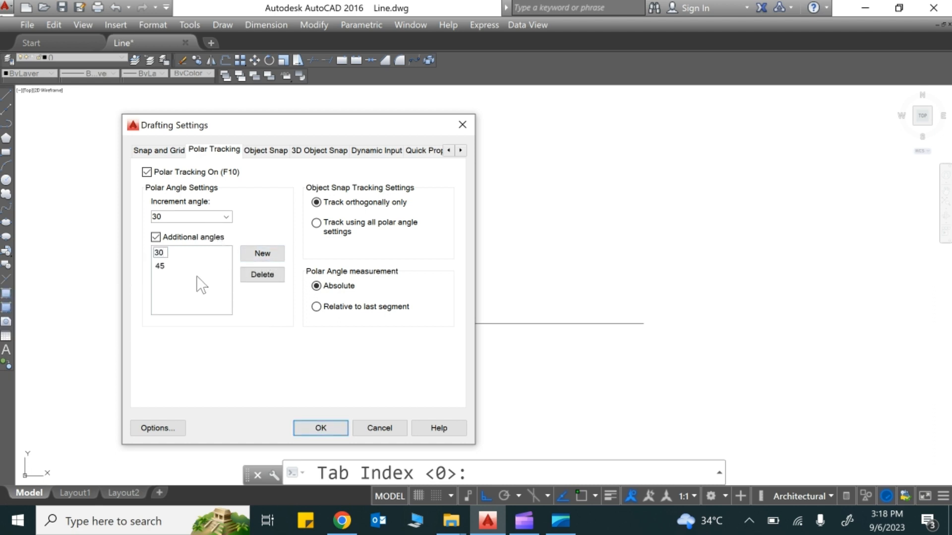
pyautogui.click(265, 254)
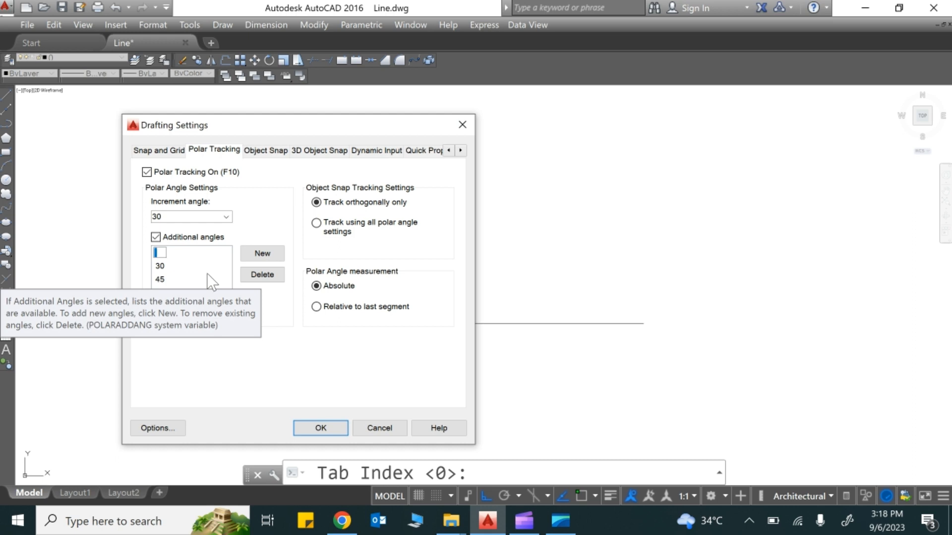
pyautogui.write('60')
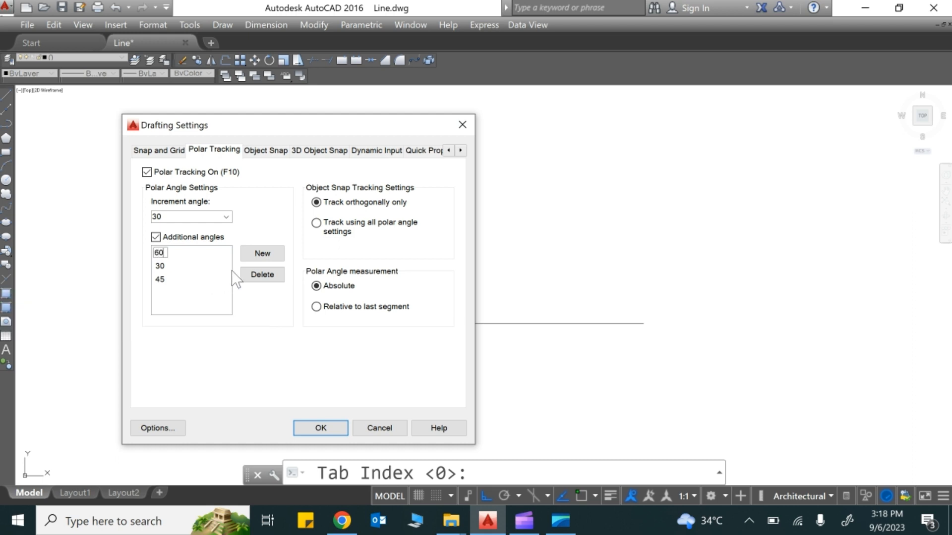
pyautogui.click(268, 254)
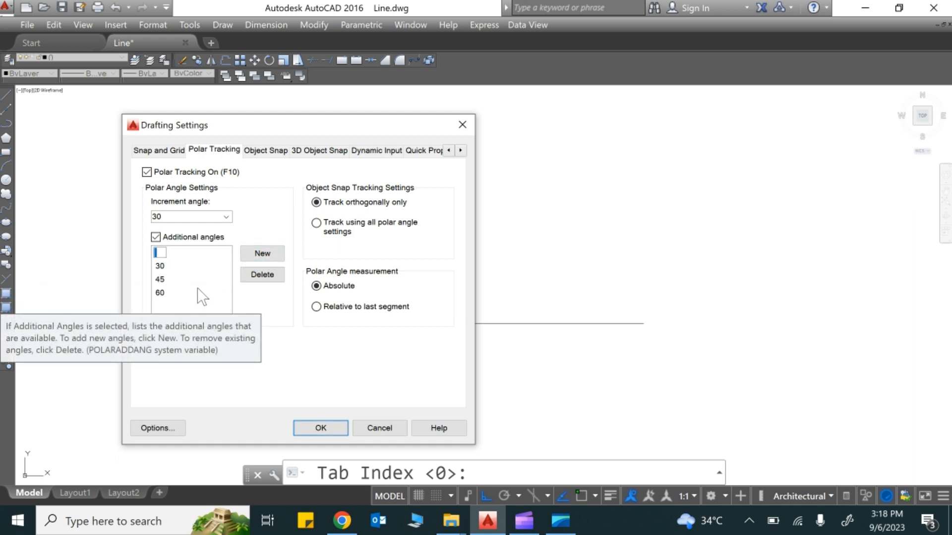
pyautogui.write('120')
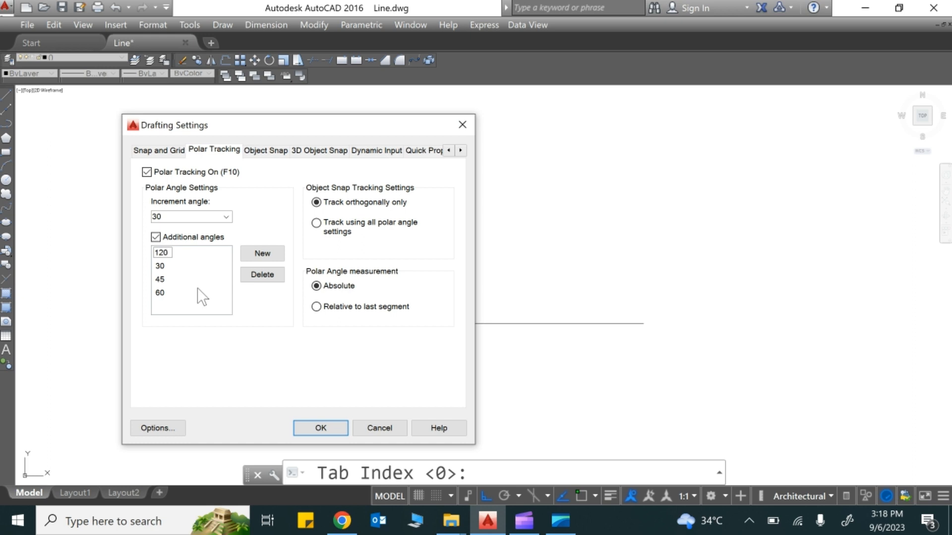
pyautogui.click(258, 253)
pyautogui.click(324, 429)
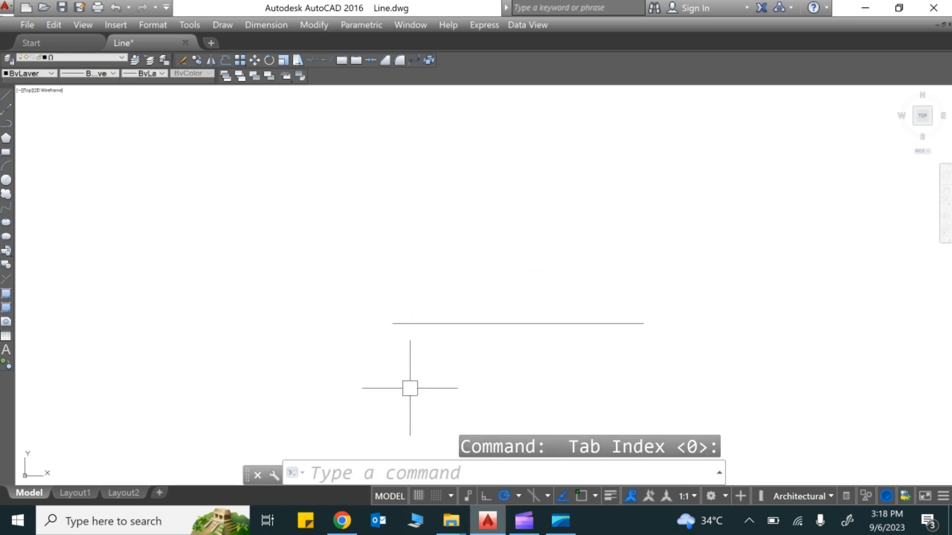
pyautogui.write('L')
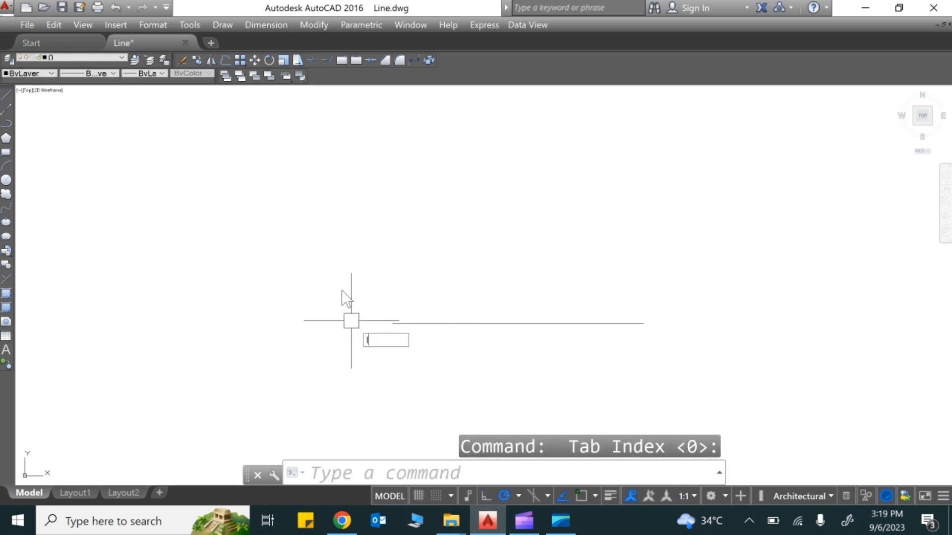
pyautogui.press('Return')
pyautogui.click(332, 239)
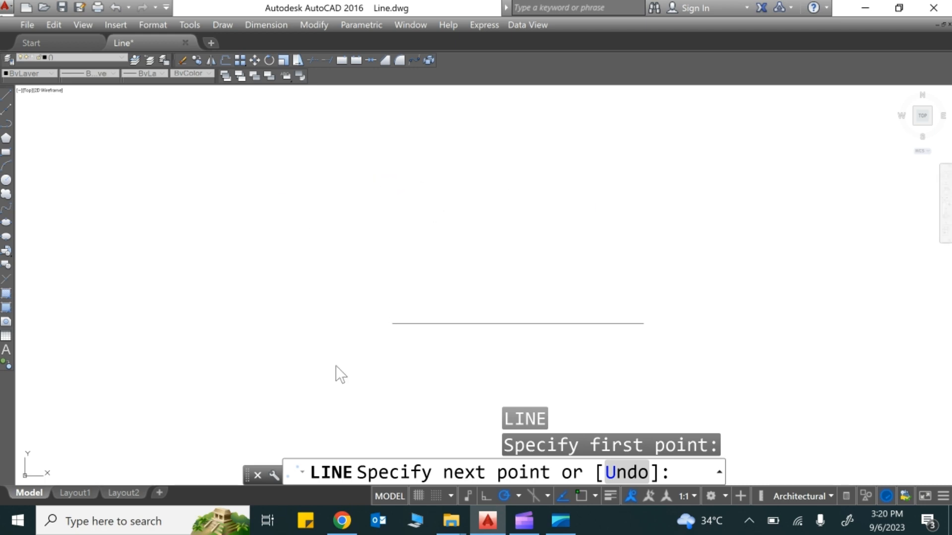
pyautogui.press('Escape')
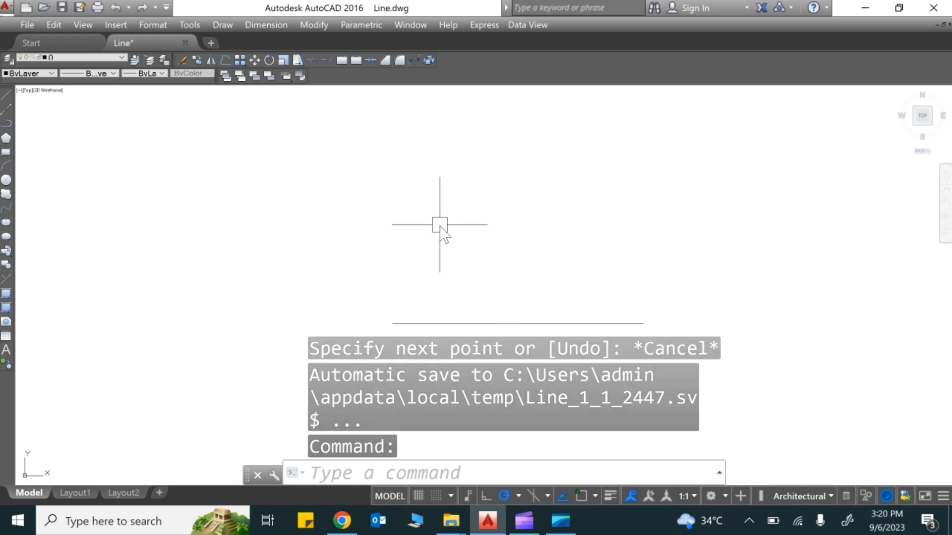
# - Select the horizontal line and delete it
pyautogui.click(603, 302)
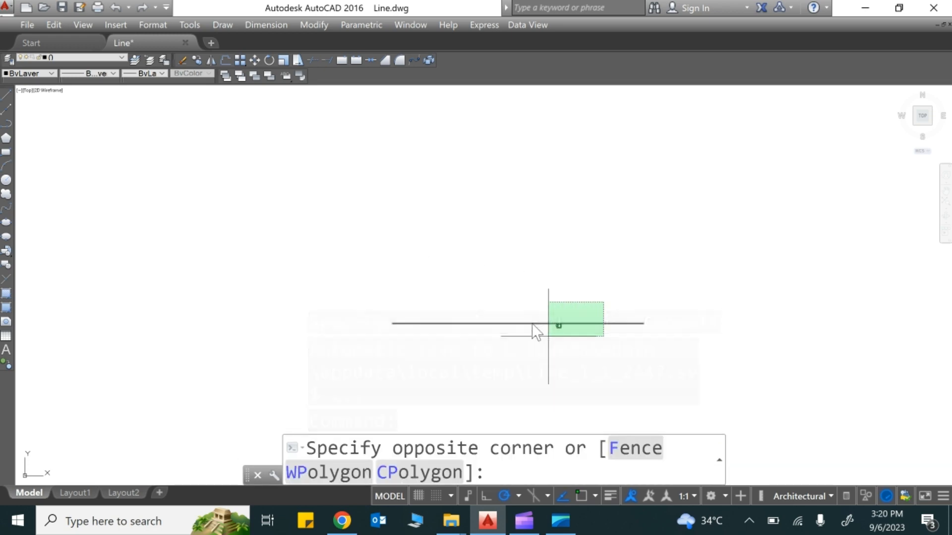
pyautogui.click(507, 236)
pyautogui.click(489, 323)
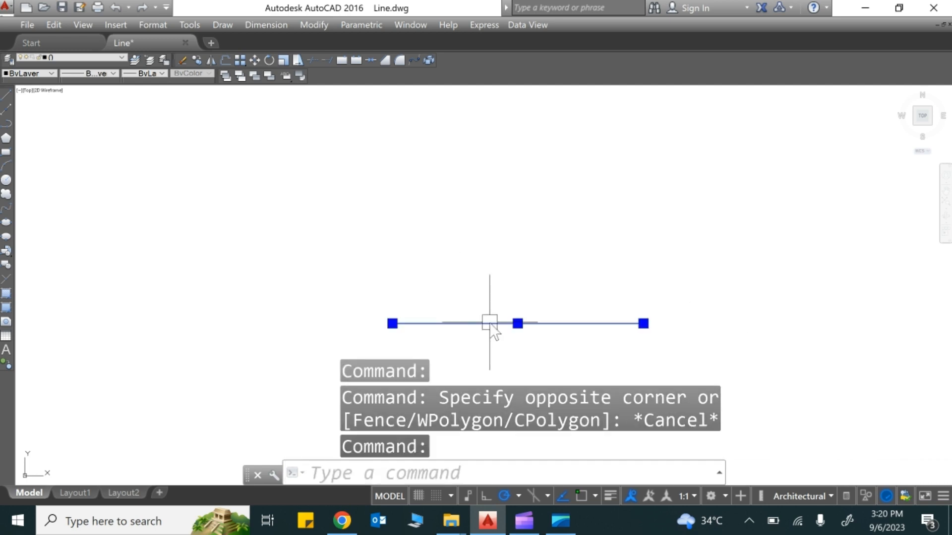
pyautogui.press('Delete')
# - Draw a horizontal line about 1'-4" long across the empty drawing with Ortho mode turned on, and select it
pyautogui.write('l')
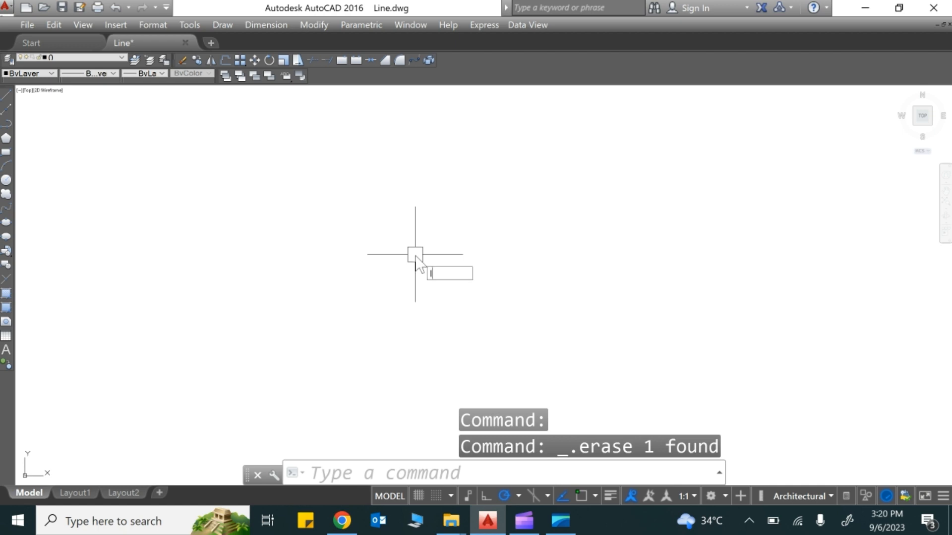
pyautogui.press('Return')
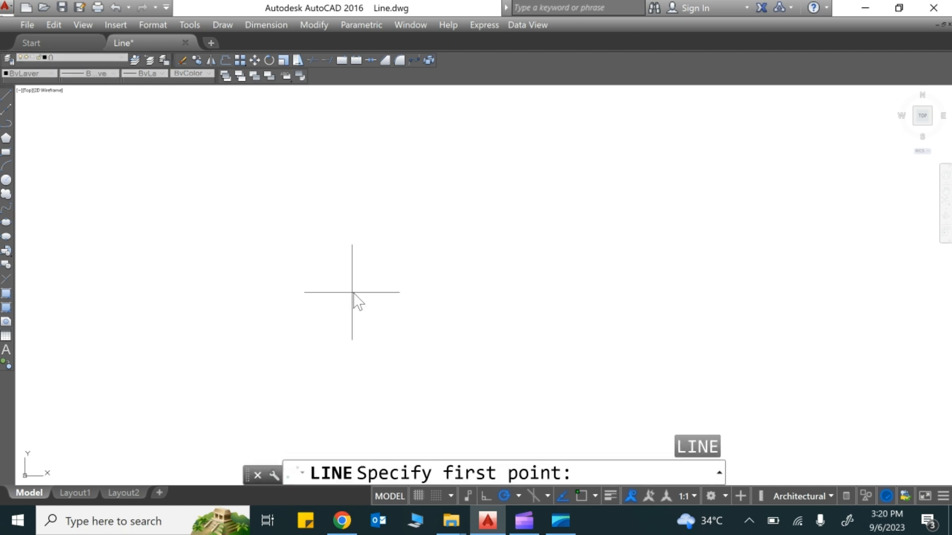
pyautogui.click(352, 293)
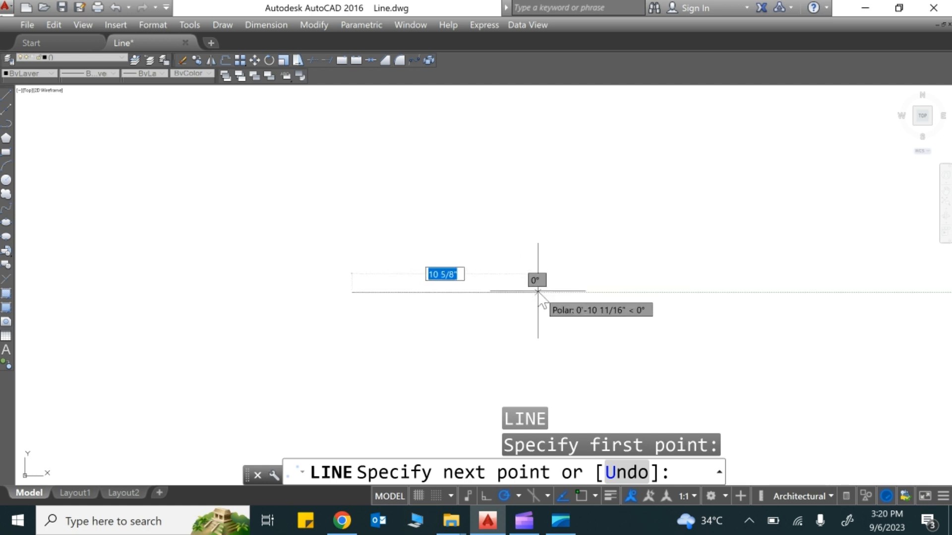
pyautogui.click(486, 497)
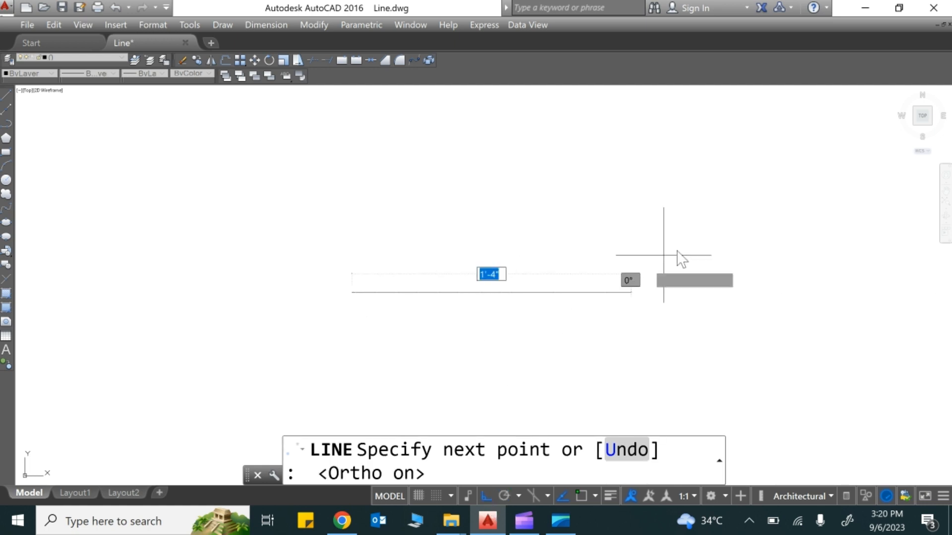
pyautogui.click(727, 333)
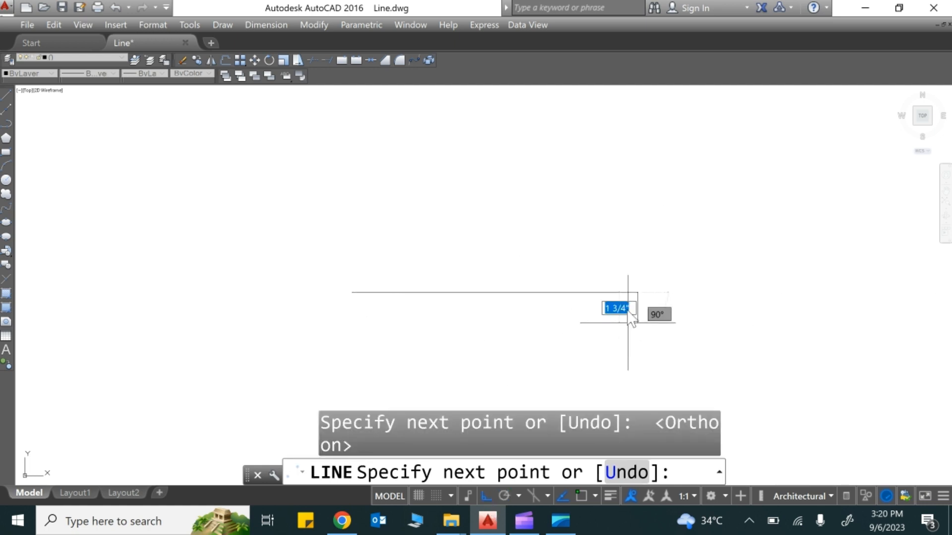
pyautogui.press('Escape')
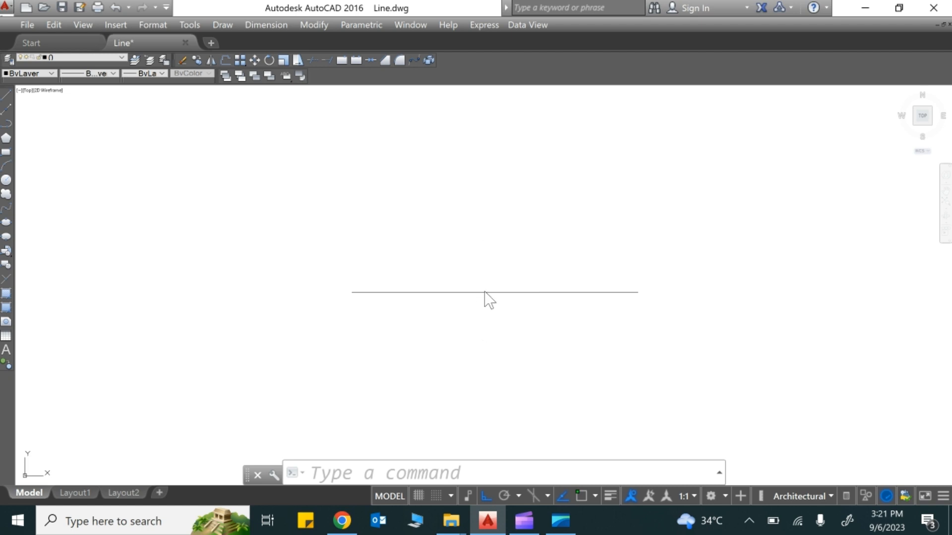
pyautogui.click(608, 292)
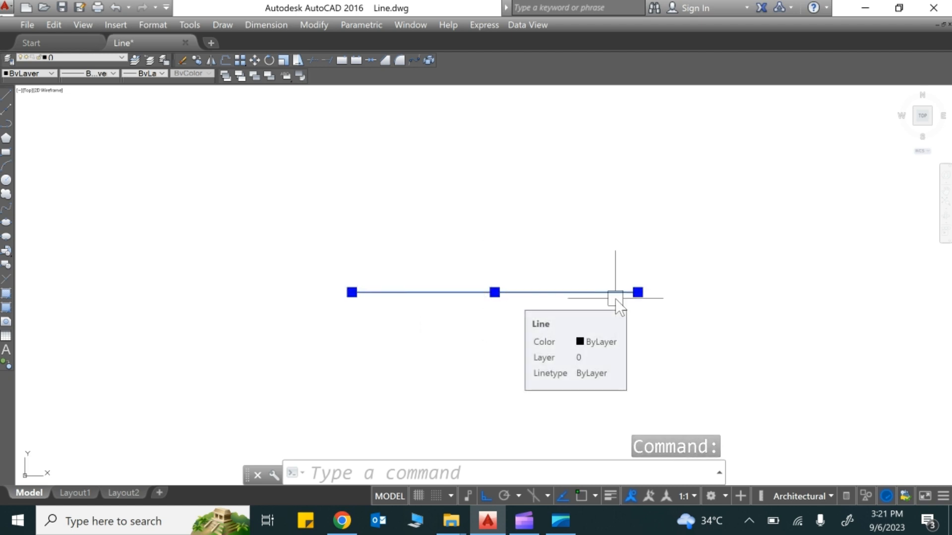
# - Open the object snap settings and toggle running object snap off and on, leaving it turned on
pyautogui.press('Escape')
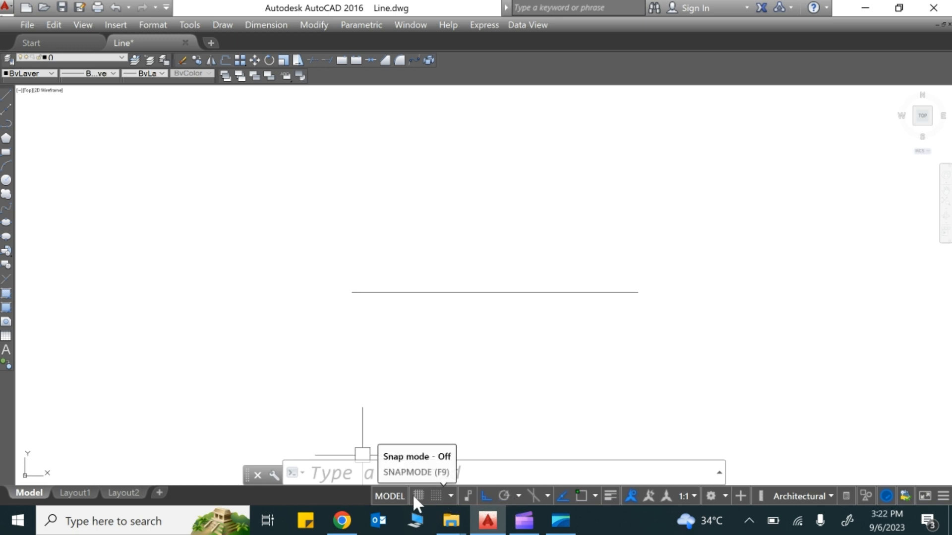
pyautogui.click(450, 495)
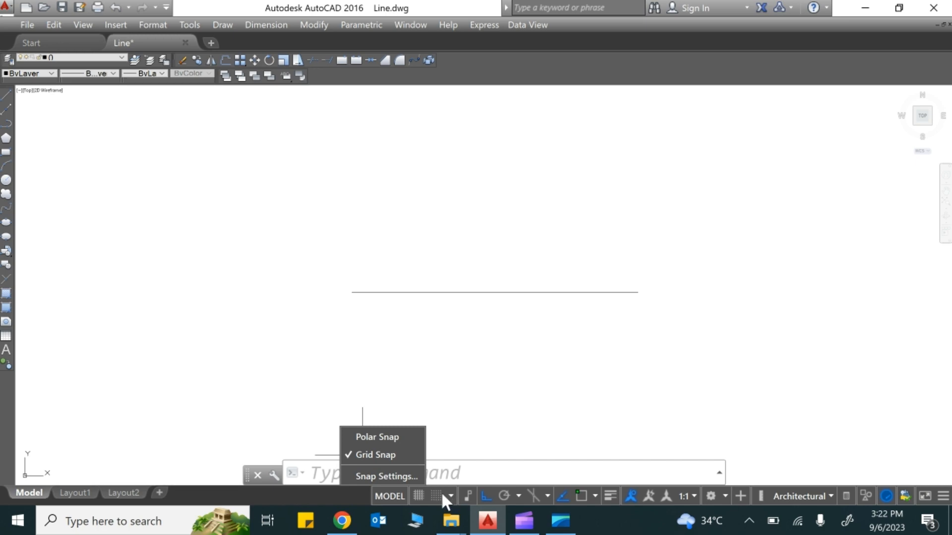
pyautogui.click(402, 475)
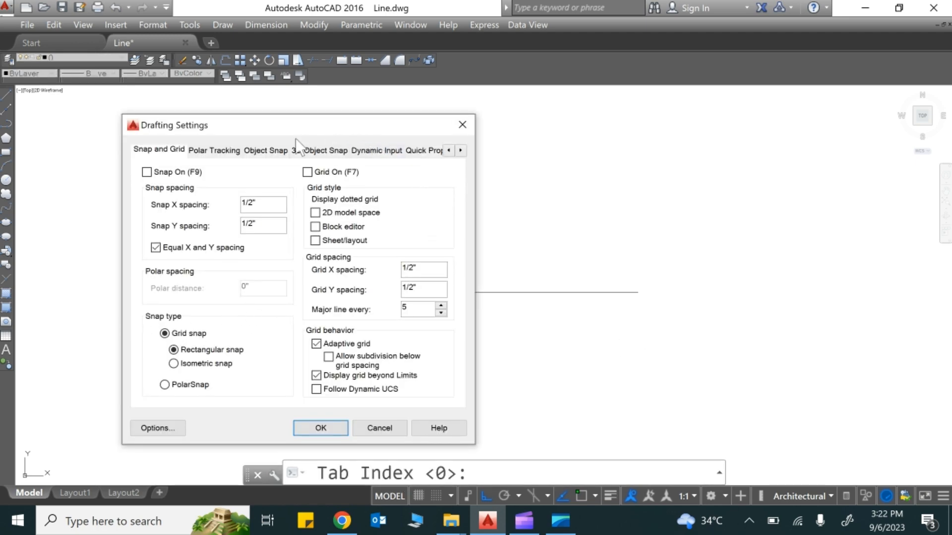
pyautogui.click(271, 149)
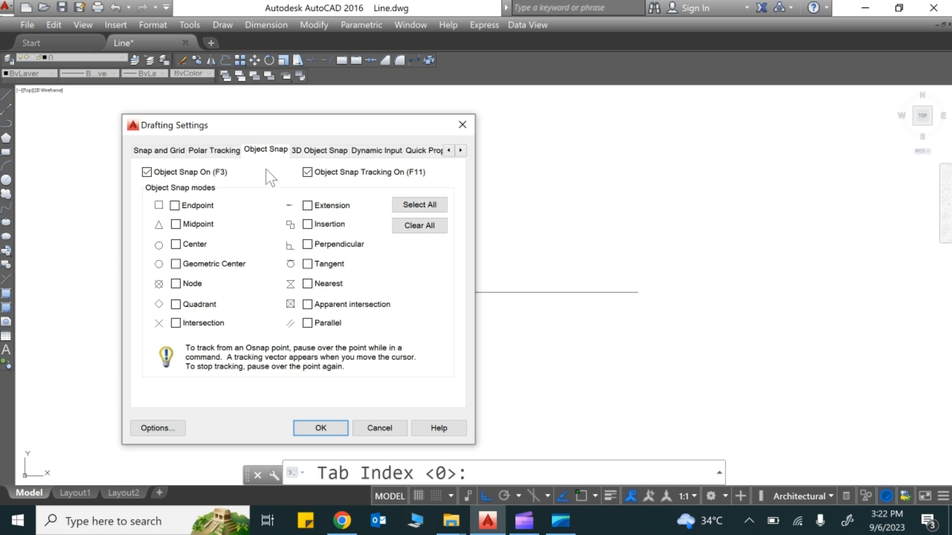
pyautogui.click(147, 172)
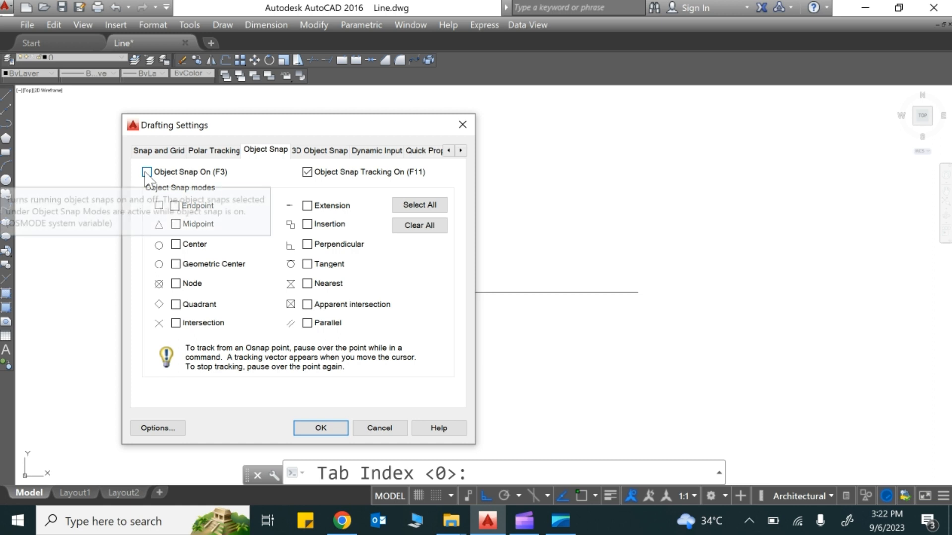
pyautogui.click(146, 172)
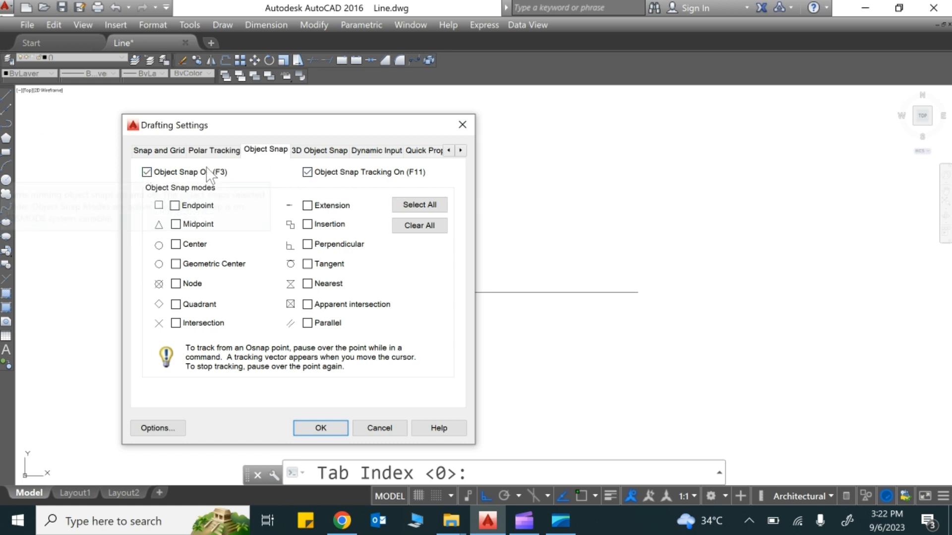
pyautogui.click(147, 172)
pyautogui.click(147, 172)
# - Select all object snap modes, clear them again, enable only Midpoint and apply the settings
pyautogui.click(419, 206)
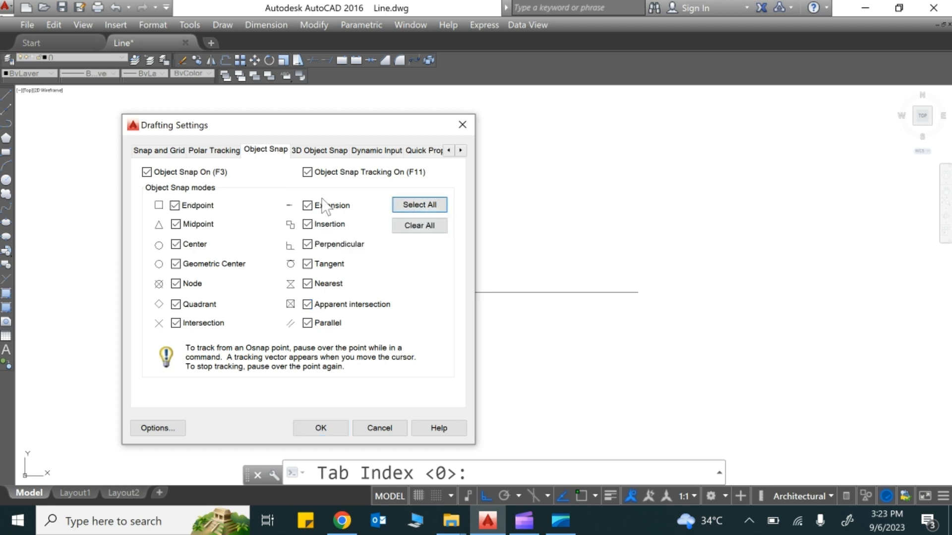
pyautogui.click(420, 226)
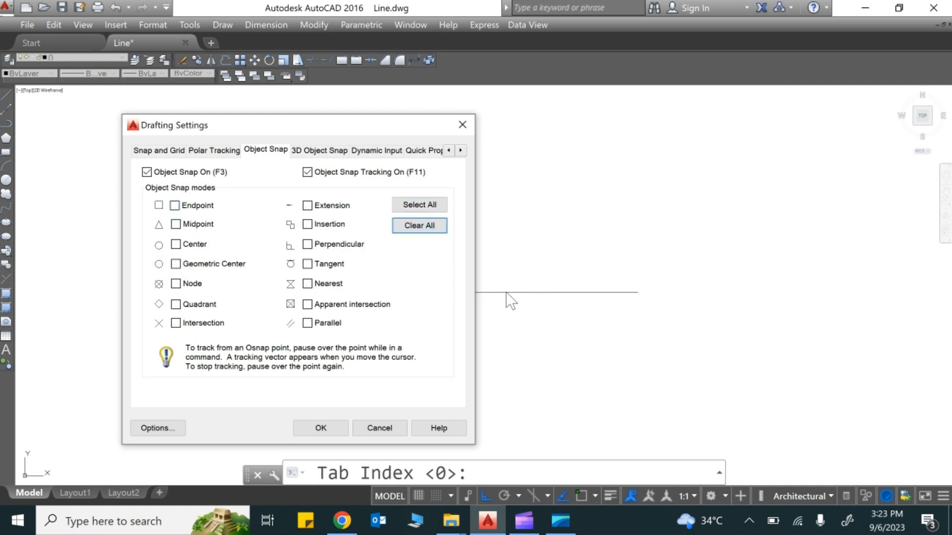
pyautogui.click(177, 227)
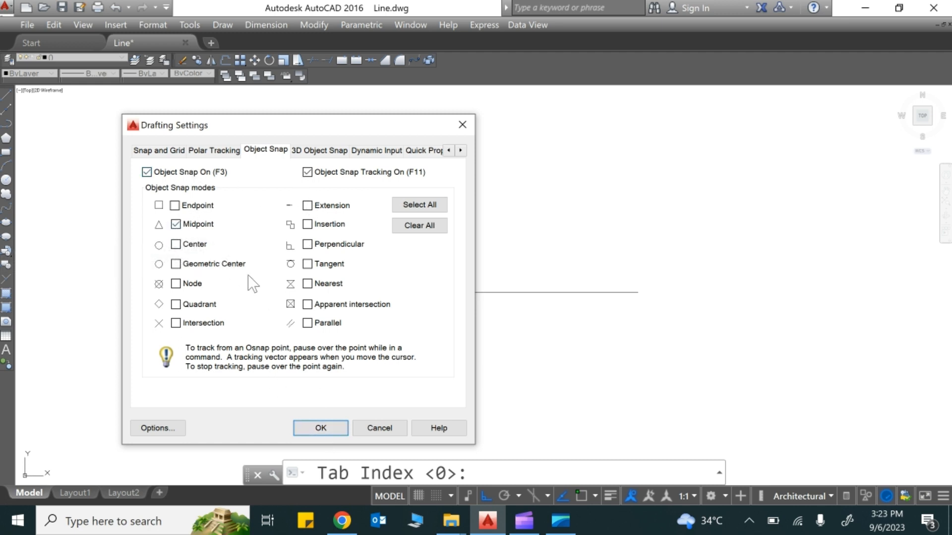
pyautogui.press('Return')
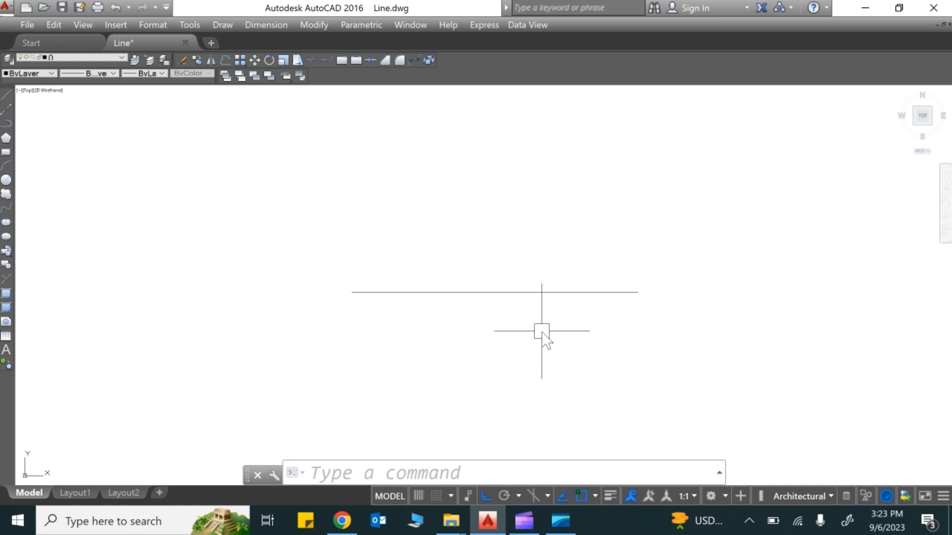
# - Draw a horizontal line starting at a point tracked about 6 3/8" above the existing line's midpoint, and delete it again
pyautogui.write('L')
pyautogui.press('Return')
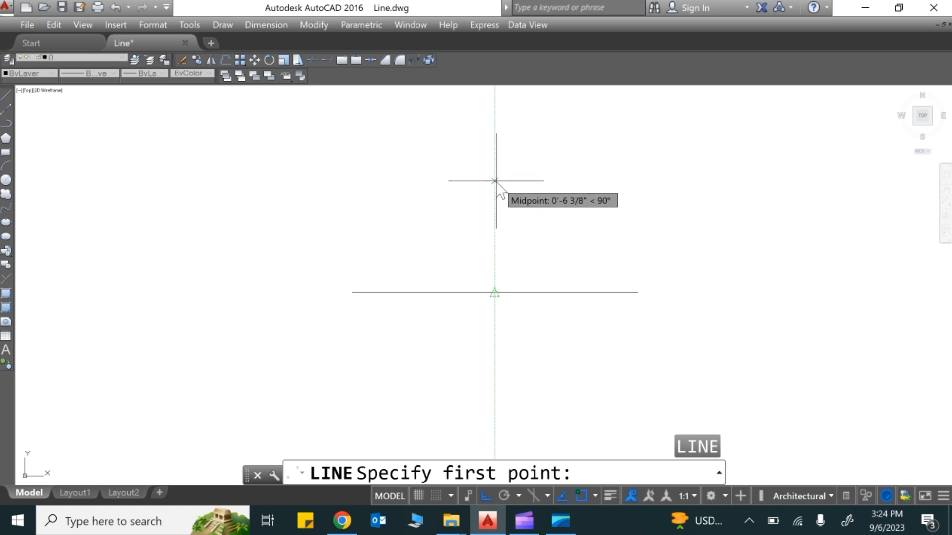
pyautogui.click(674, 174)
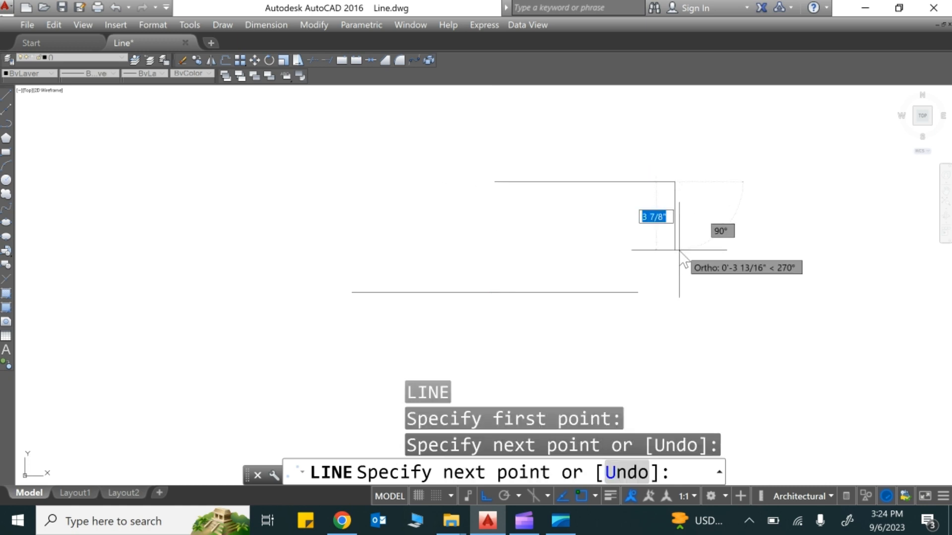
pyautogui.press('Escape')
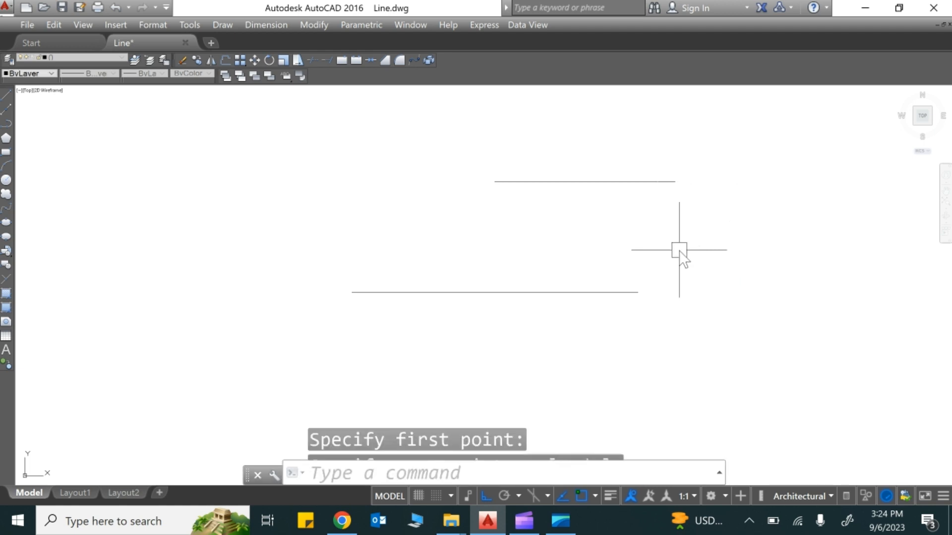
pyautogui.click(678, 165)
pyautogui.press('Escape')
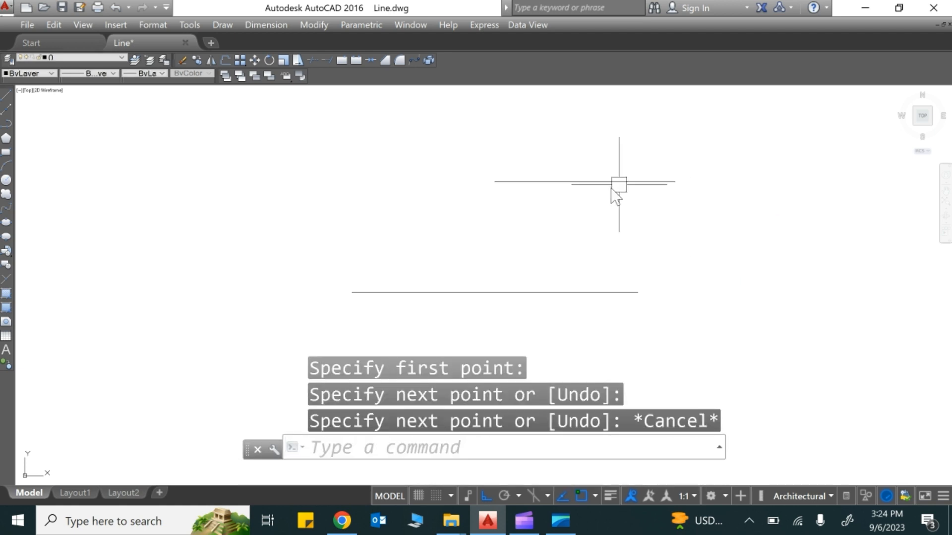
pyautogui.click(602, 182)
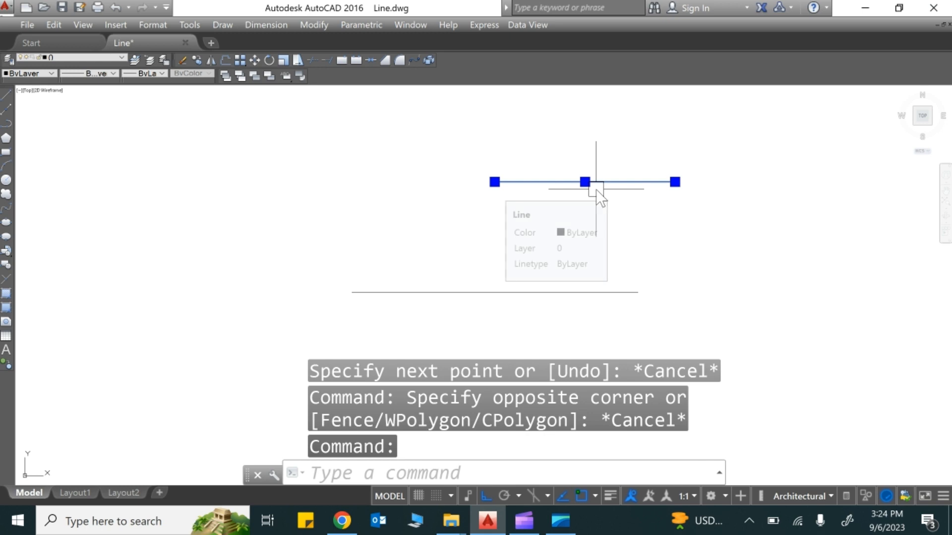
pyautogui.press('Delete')
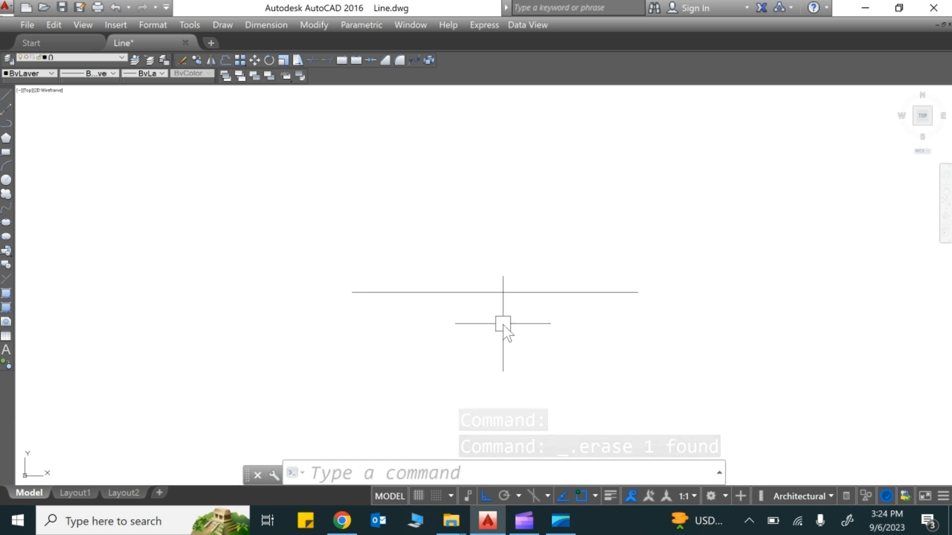
# - Switch object snap off and back on
pyautogui.press('F3')
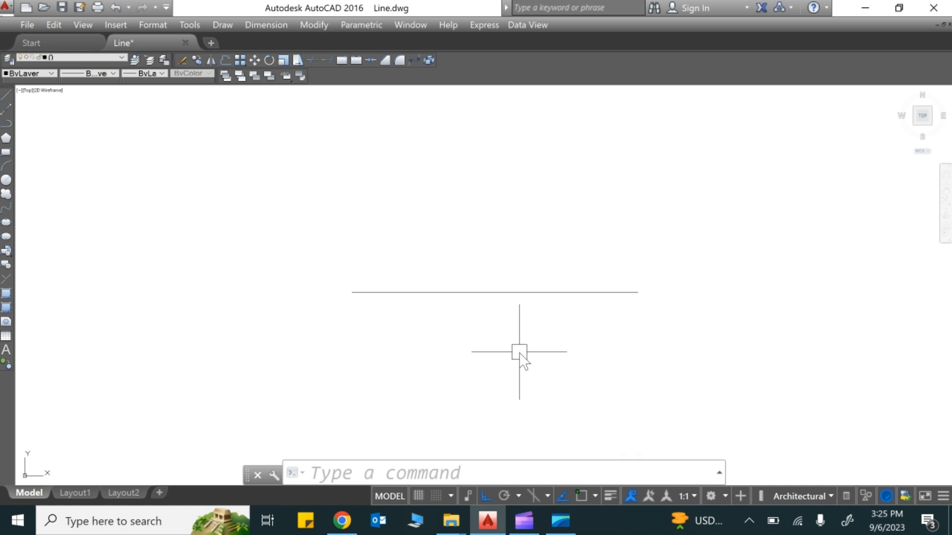
pyautogui.press('F3')
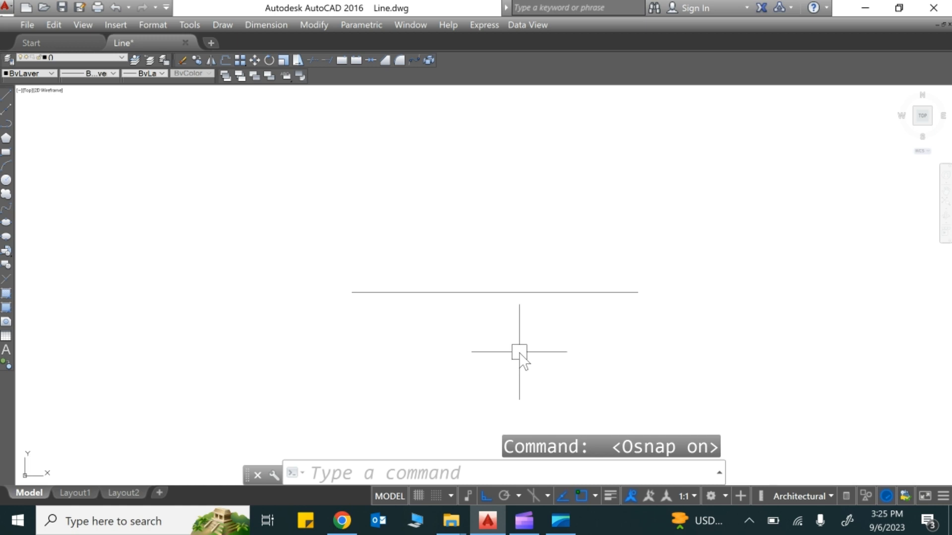
pyautogui.press('Escape')
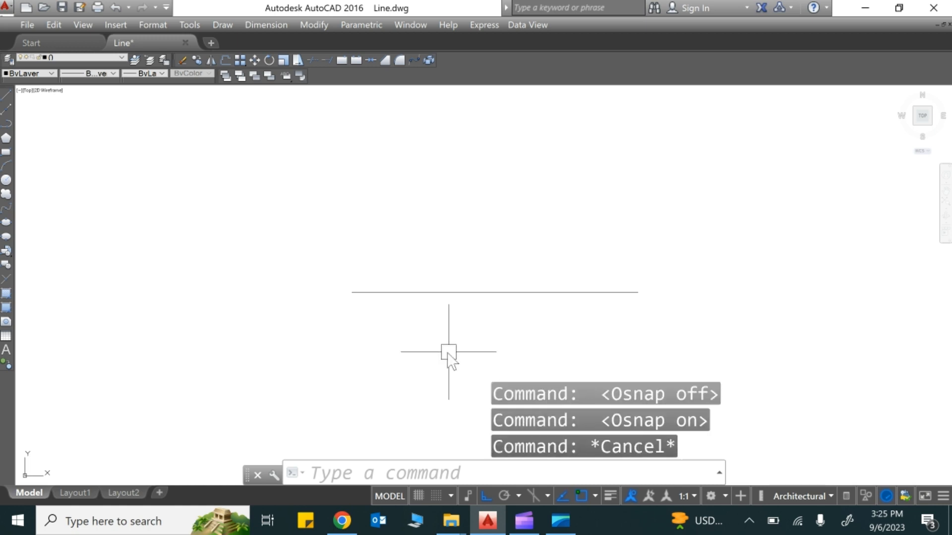
# - Draw a vertical line downward from the midpoint of the horizontal line
pyautogui.write('l')
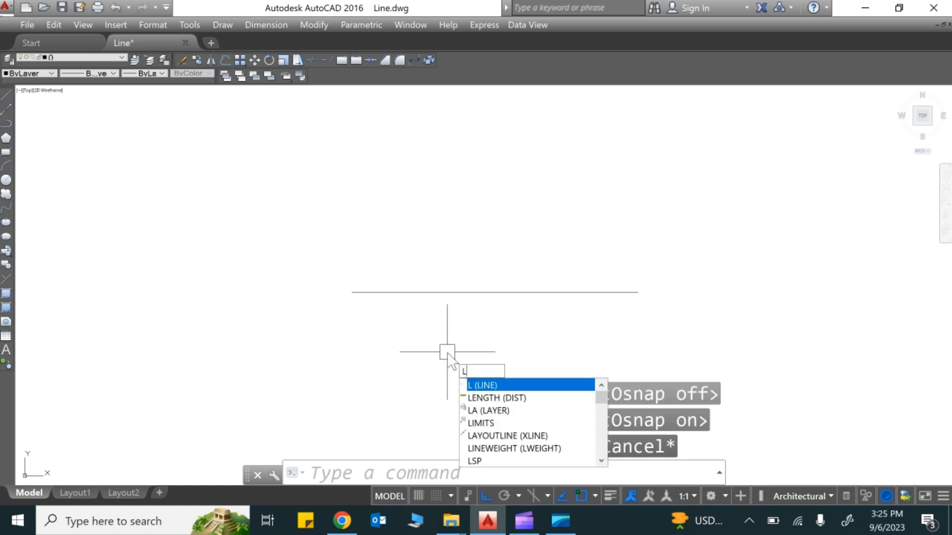
pyautogui.press('Return')
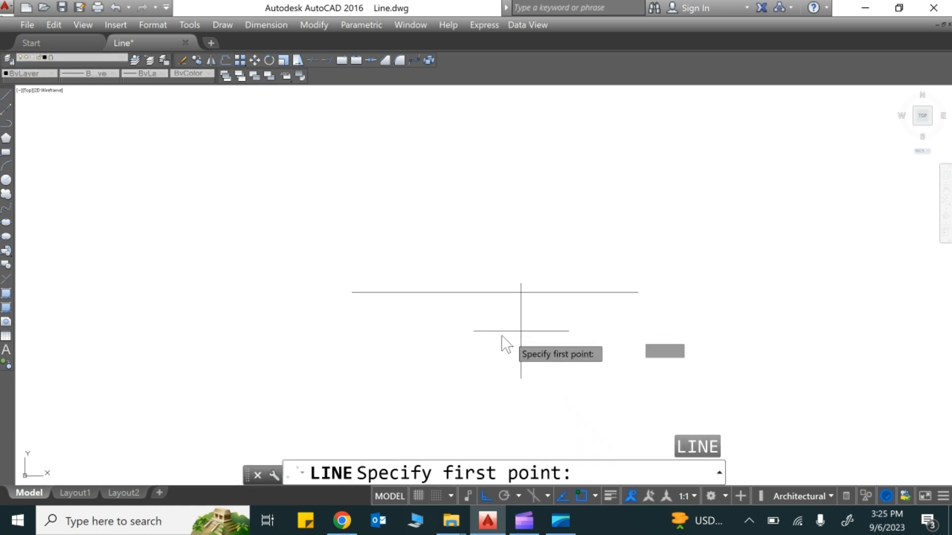
pyautogui.click(495, 292)
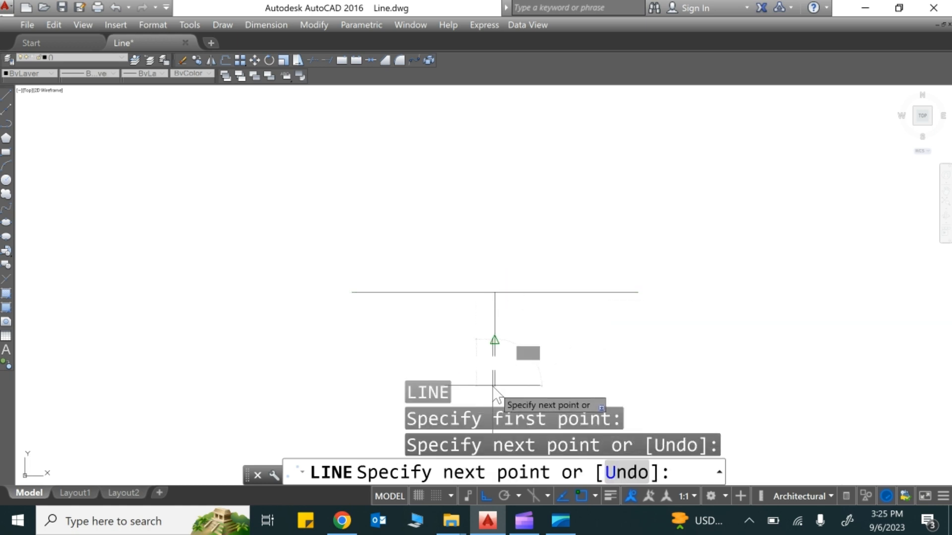
pyautogui.press('Escape')
pyautogui.scroll(-2, 503, 308)
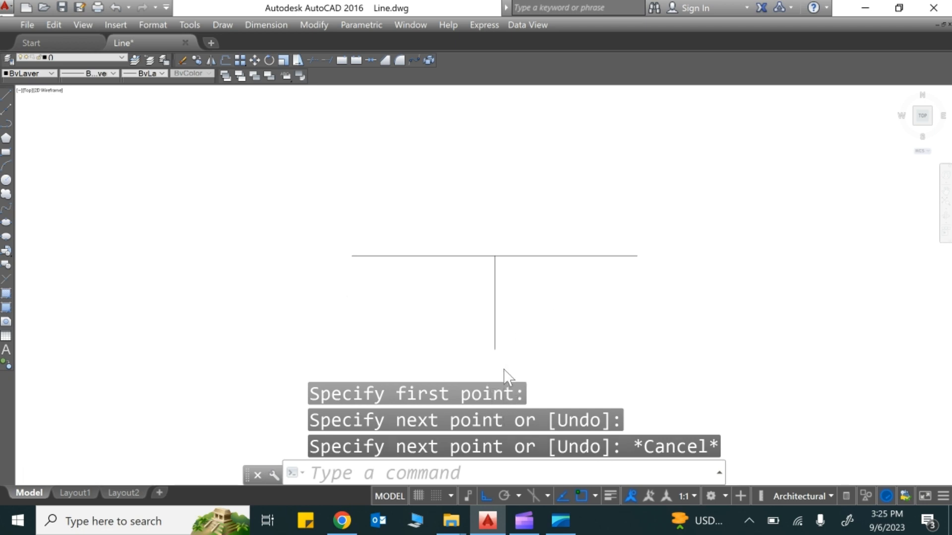
pyautogui.scroll(4, 504, 372)
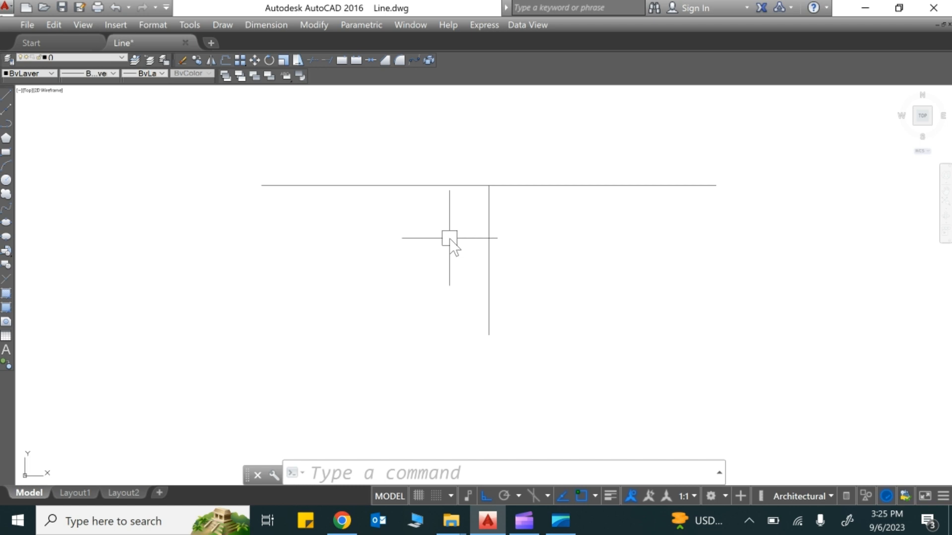
# - Review which object snap modes are enabled in the drafting settings and close the dialog
pyautogui.click(450, 495)
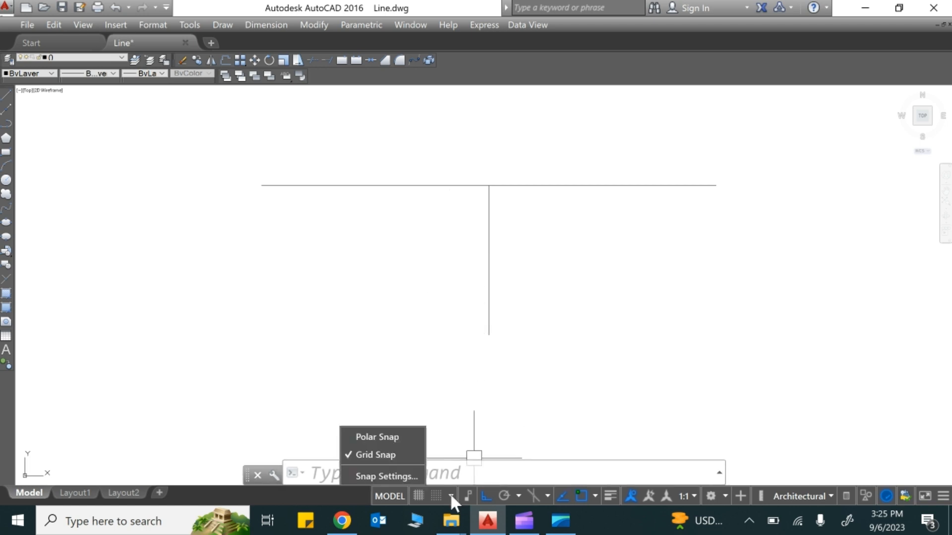
pyautogui.click(379, 476)
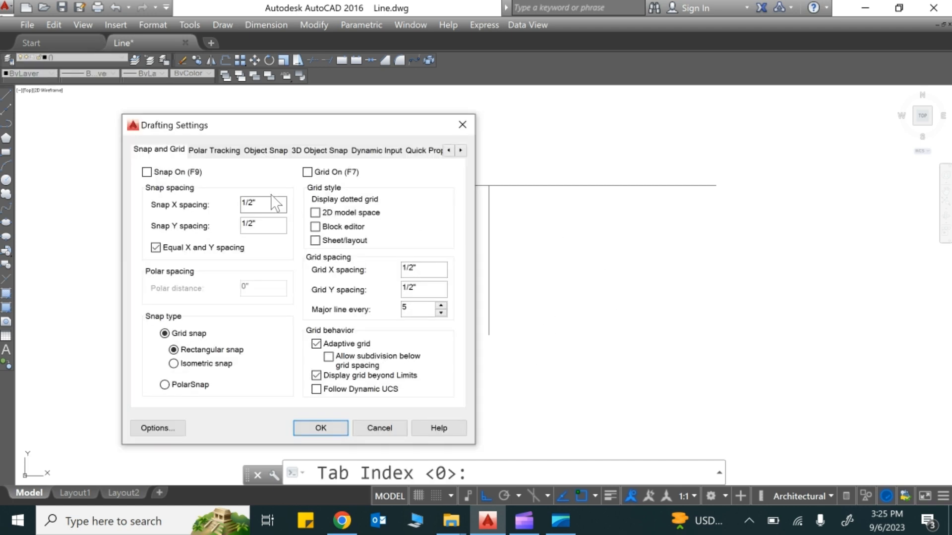
pyautogui.click(272, 151)
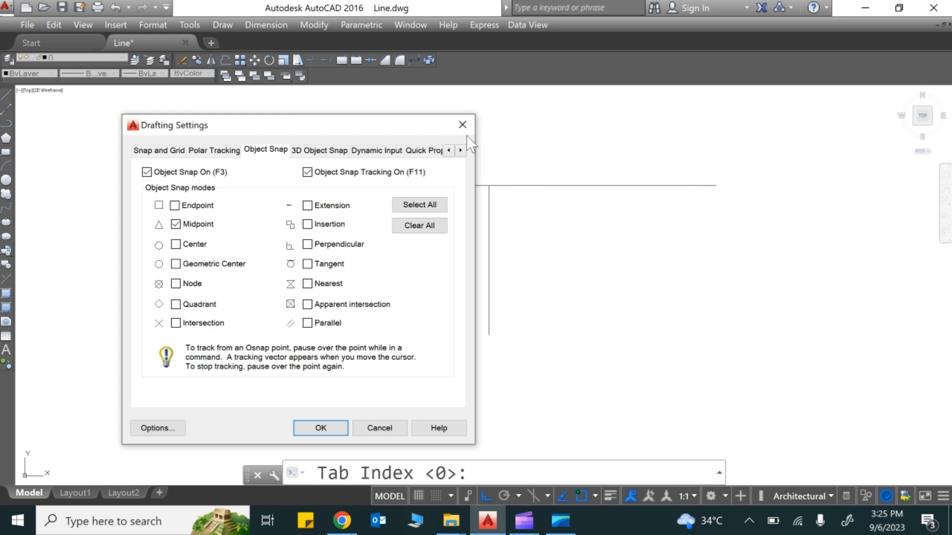
pyautogui.press('Return')
# - Start the Line command to test which points of the horizontal line the cursor snaps to, and cancel it
pyautogui.write('L')
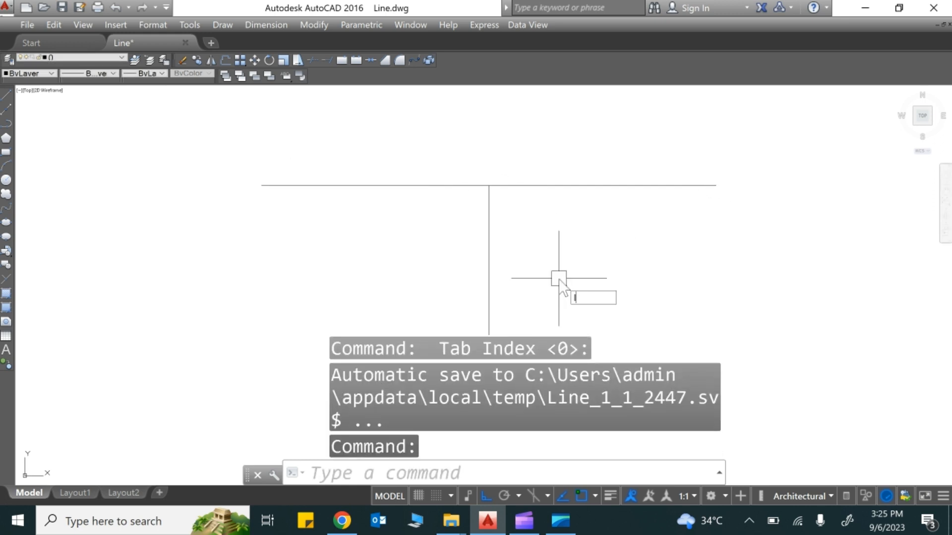
pyautogui.press('Return')
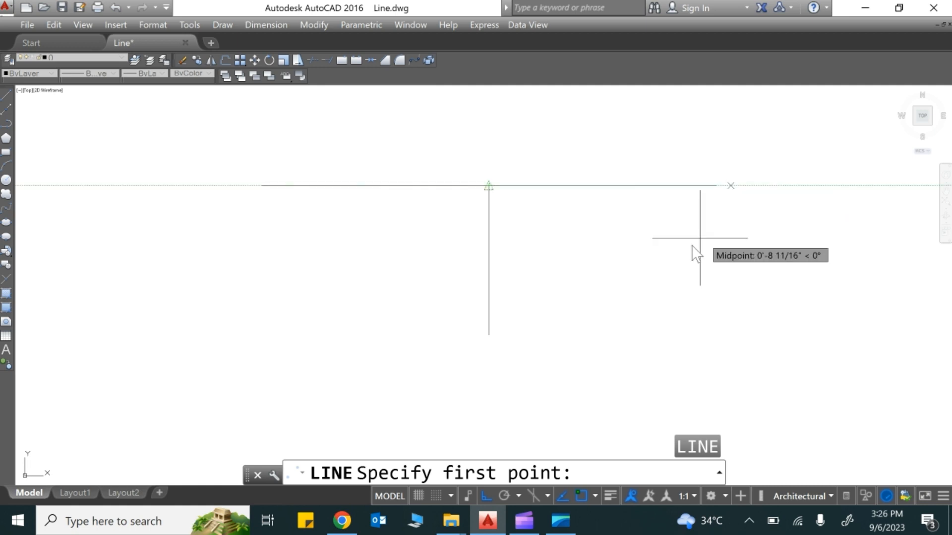
pyautogui.press('Escape')
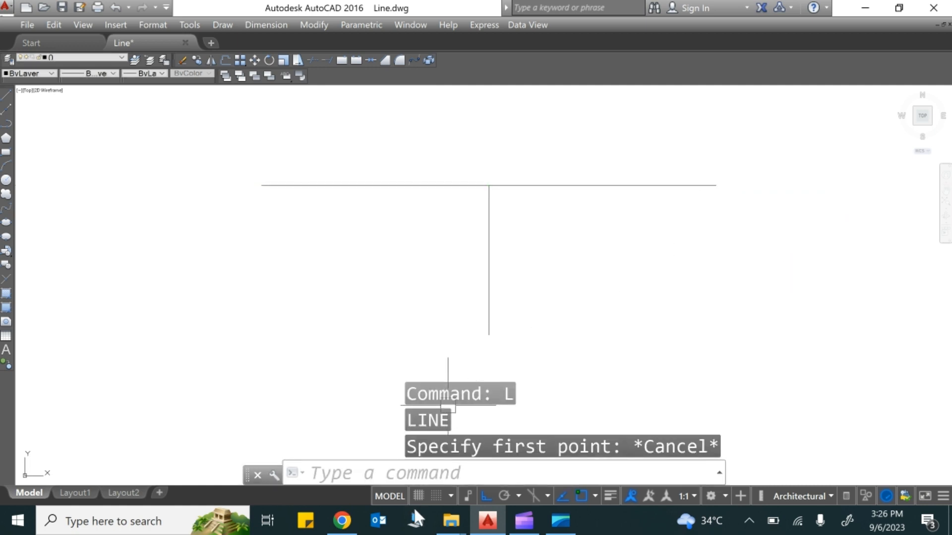
# - Enable the Endpoint object snap in addition to Midpoint and apply the drafting settings
pyautogui.click(449, 496)
pyautogui.click(399, 476)
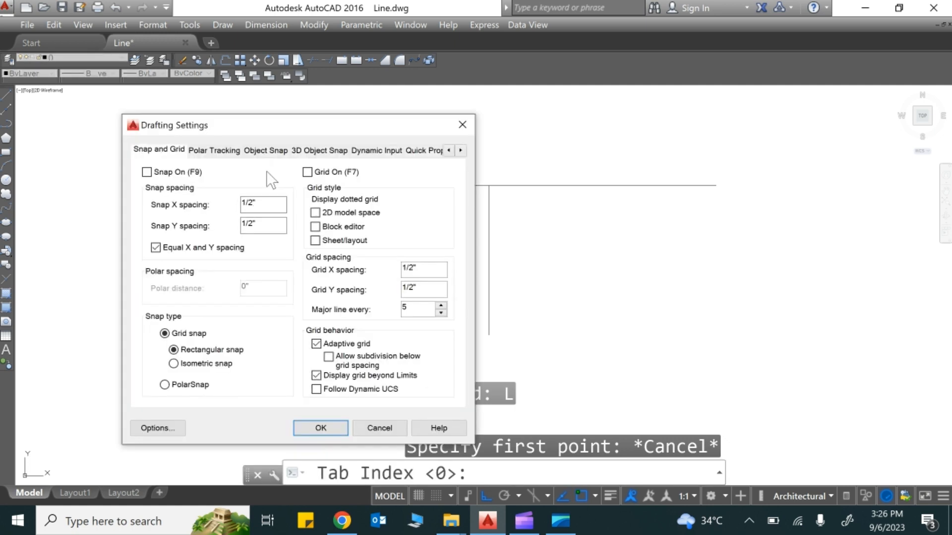
pyautogui.click(263, 151)
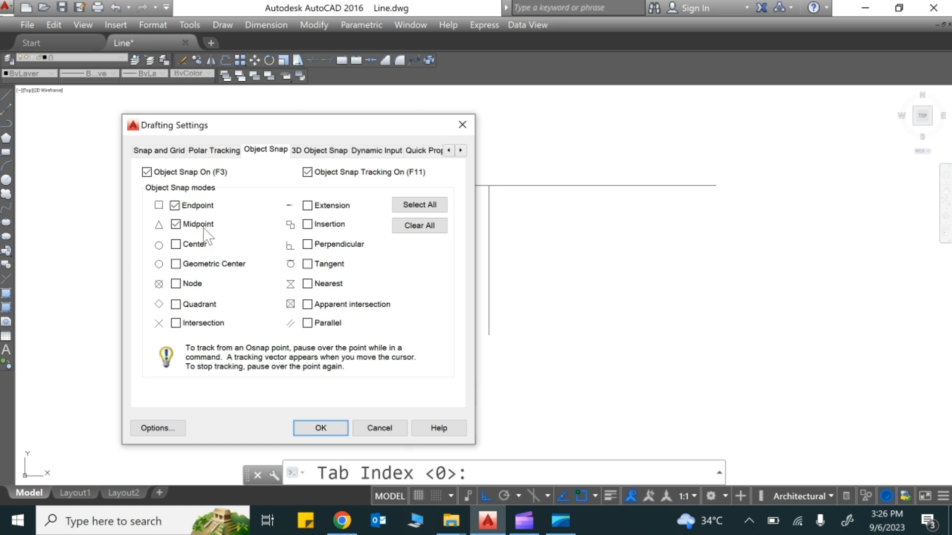
pyautogui.click(318, 427)
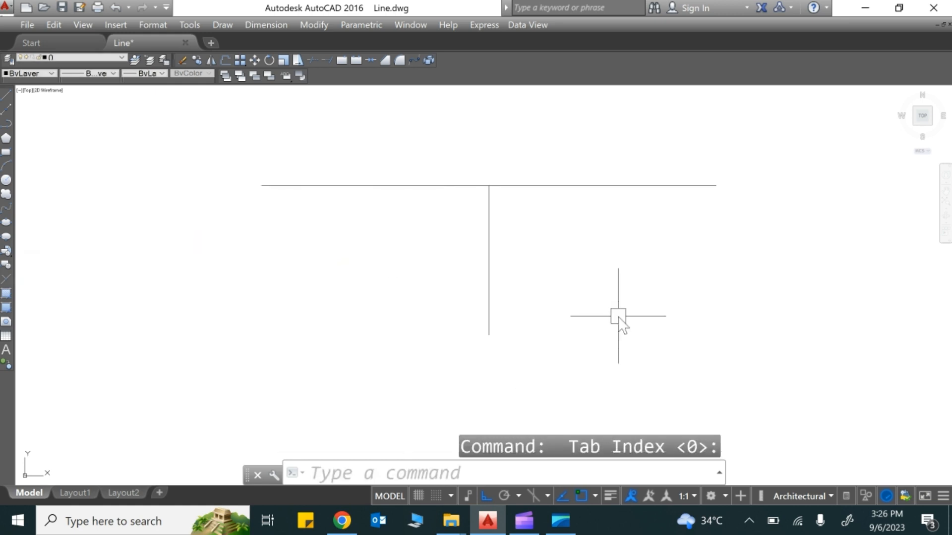
# - Draw a short vertical line downward from a free point aligned below the horizontal line's right endpoint
pyautogui.write('L')
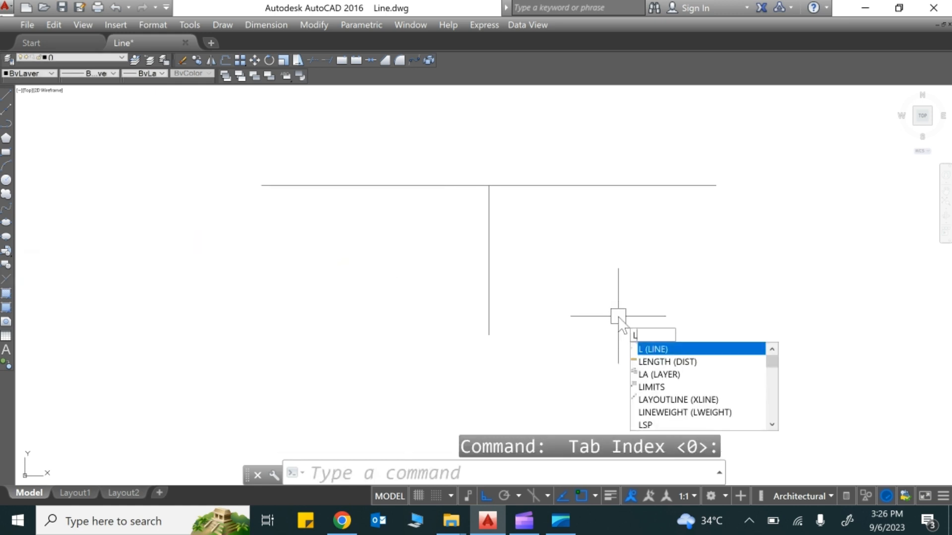
pyautogui.press('Return')
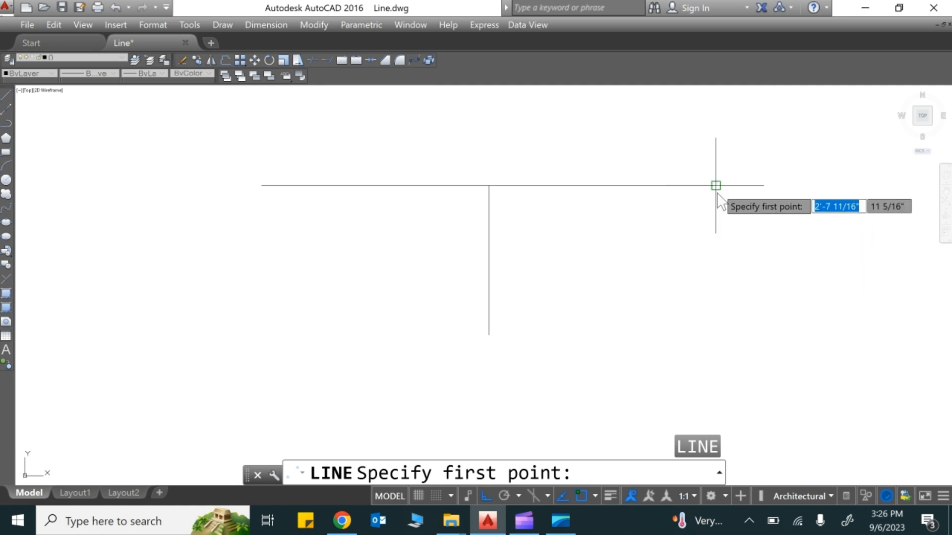
pyautogui.click(715, 247)
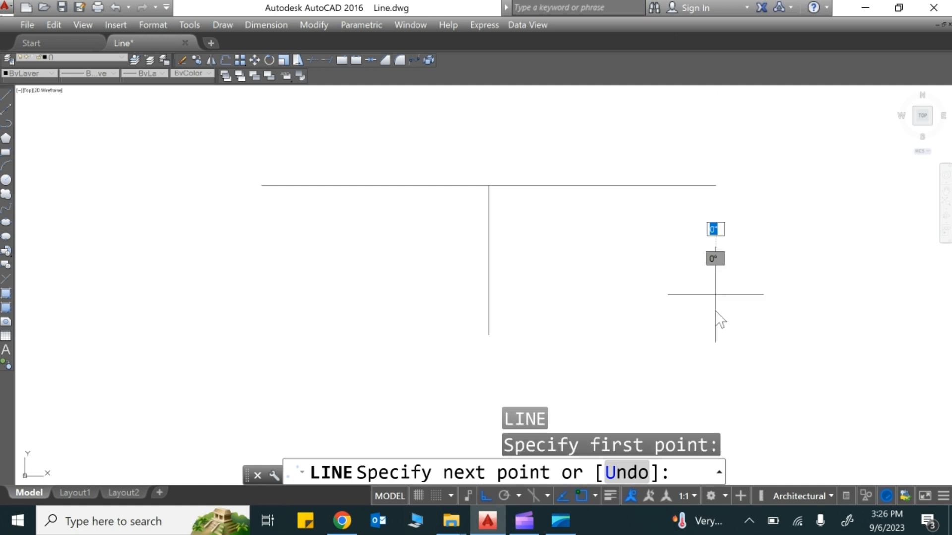
pyautogui.click(715, 338)
pyautogui.press('Escape')
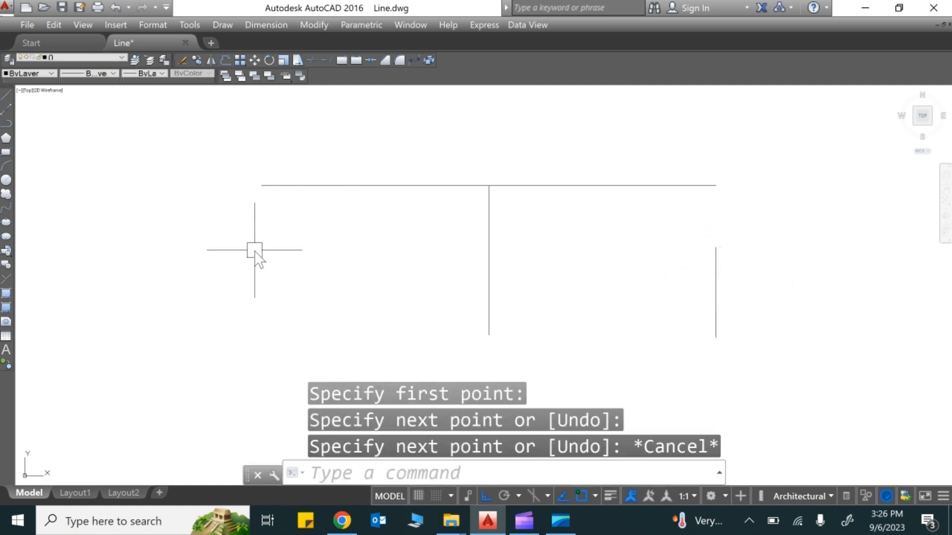
# - Draw a vertical line about 5 5/8" long downward from the horizontal line's left endpoint
pyautogui.write('l')
pyautogui.press('Return')
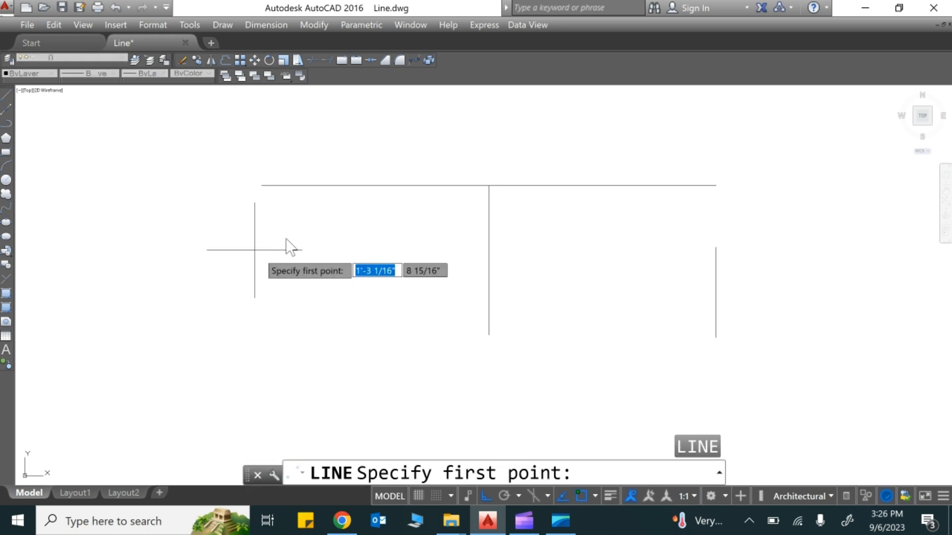
pyautogui.click(261, 186)
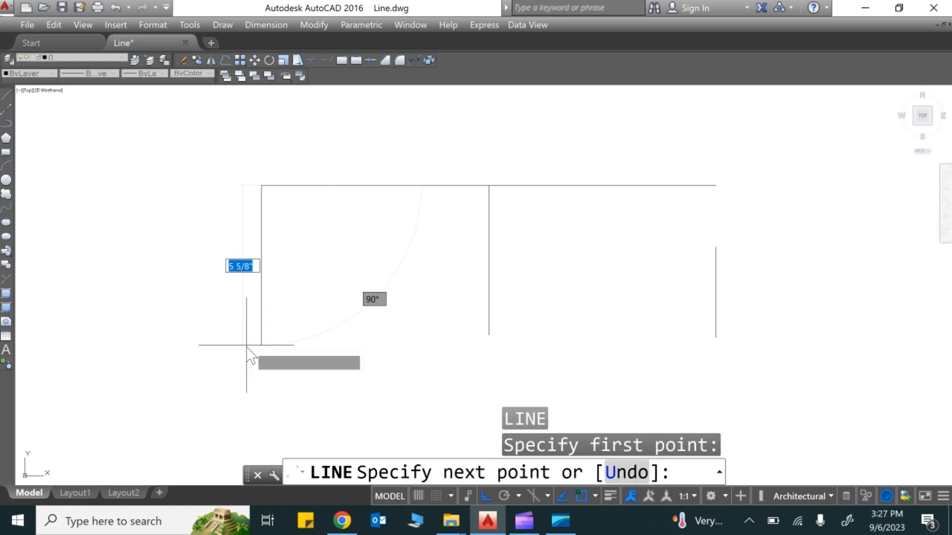
pyautogui.click(246, 345)
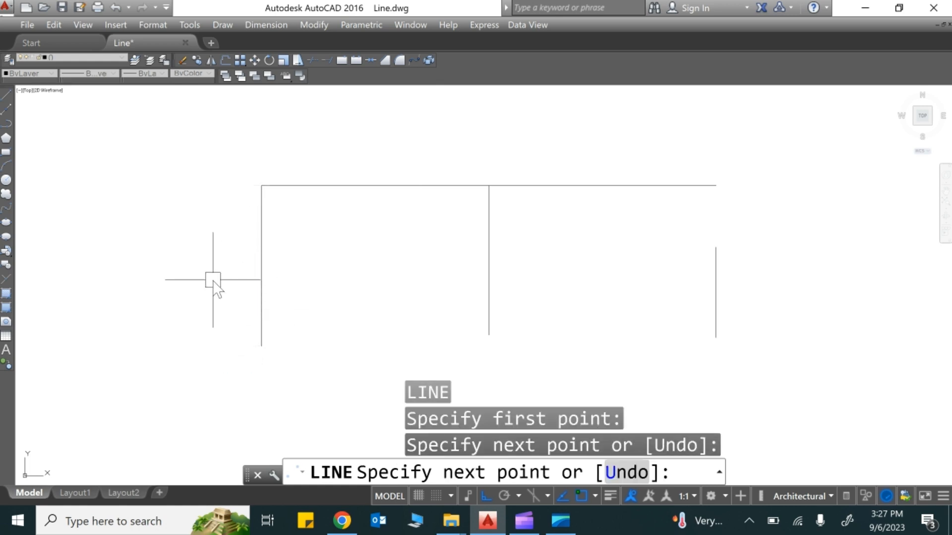
pyautogui.press('Escape')
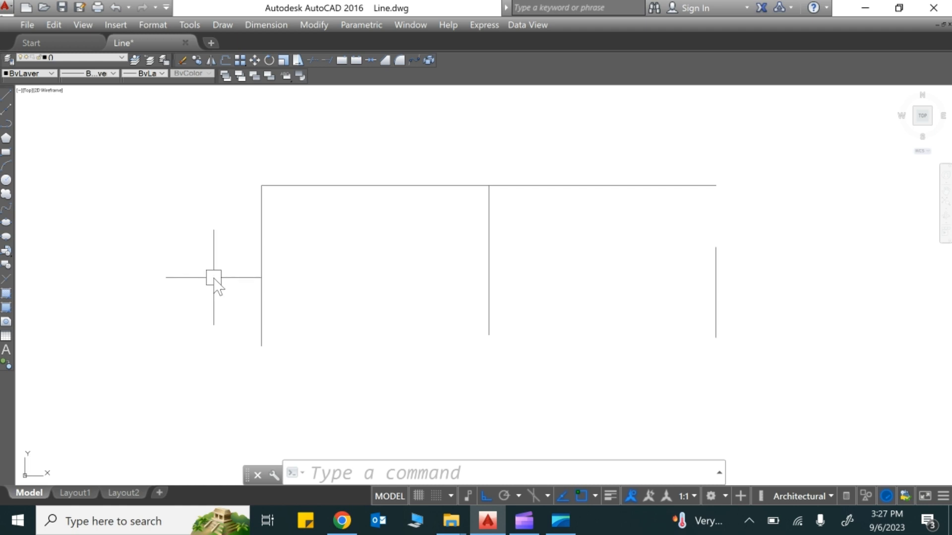
# - Erase the horizontal line and all three vertical lines with one crossing selection
pyautogui.click(786, 145)
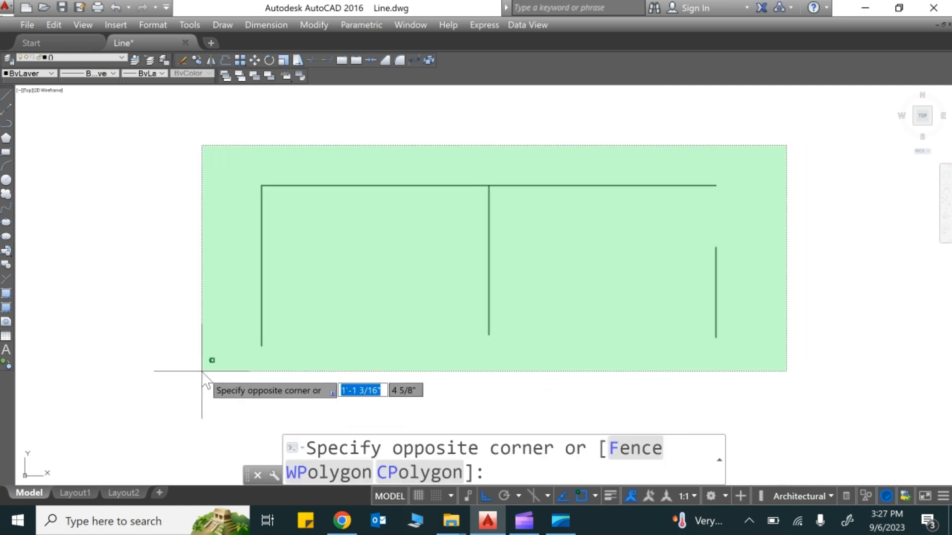
pyautogui.click(202, 371)
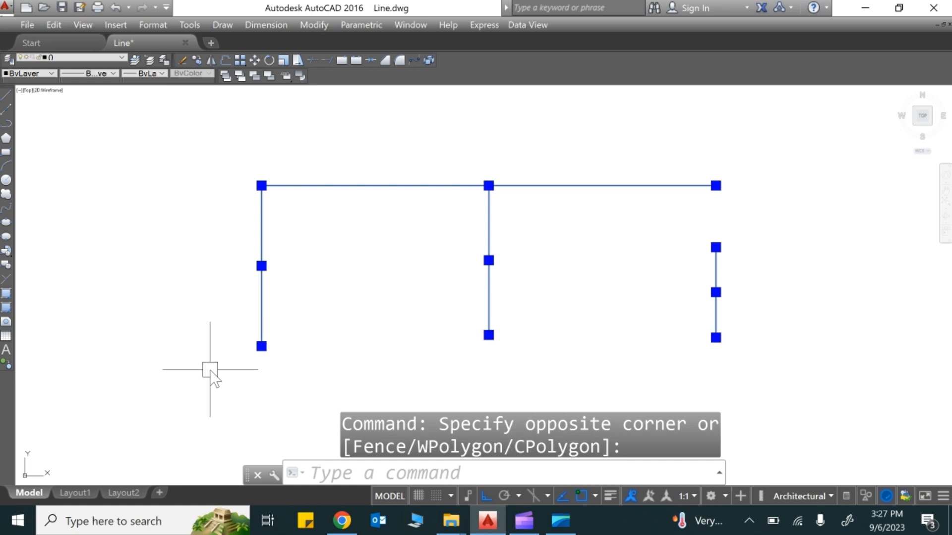
pyautogui.press('Delete')
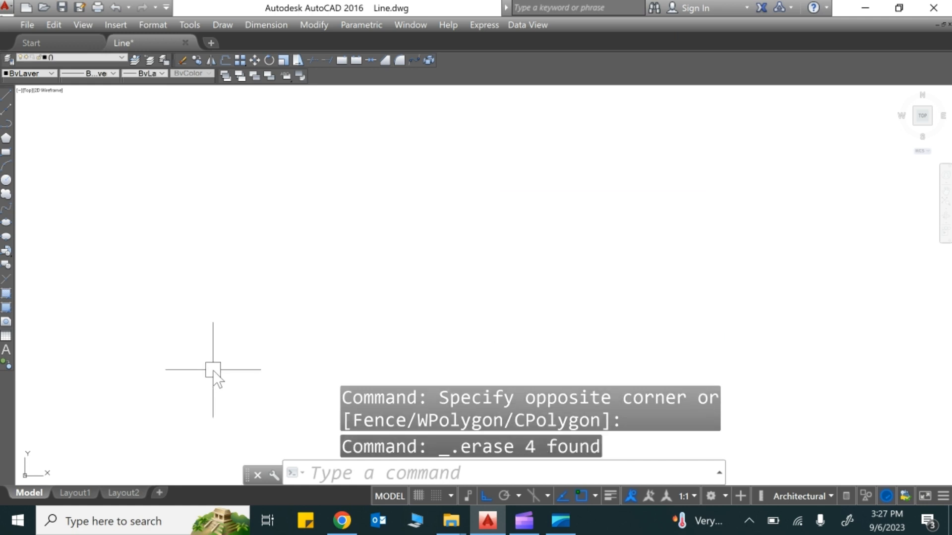
pyautogui.press('Escape')
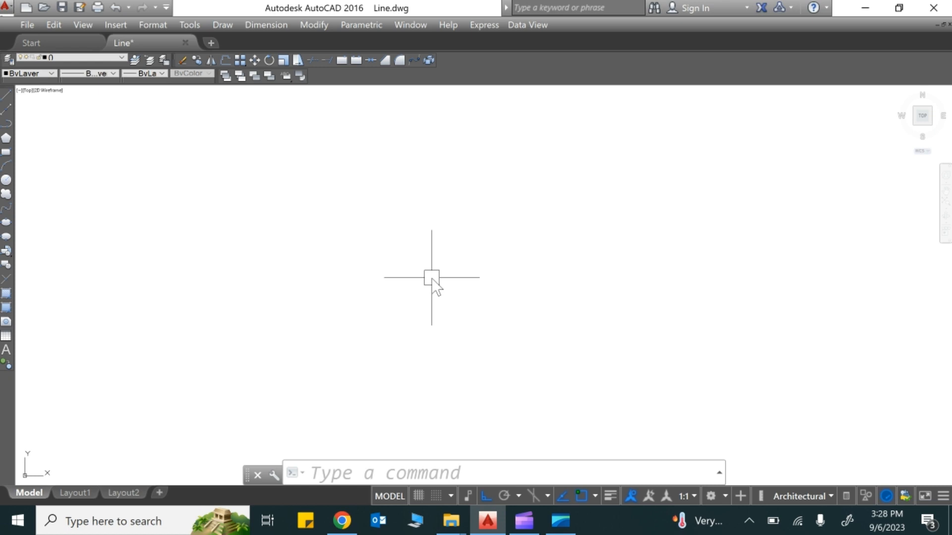
# - Draw a horizontal line about 7 5/16" long near the middle of the empty drawing area
pyautogui.write('L')
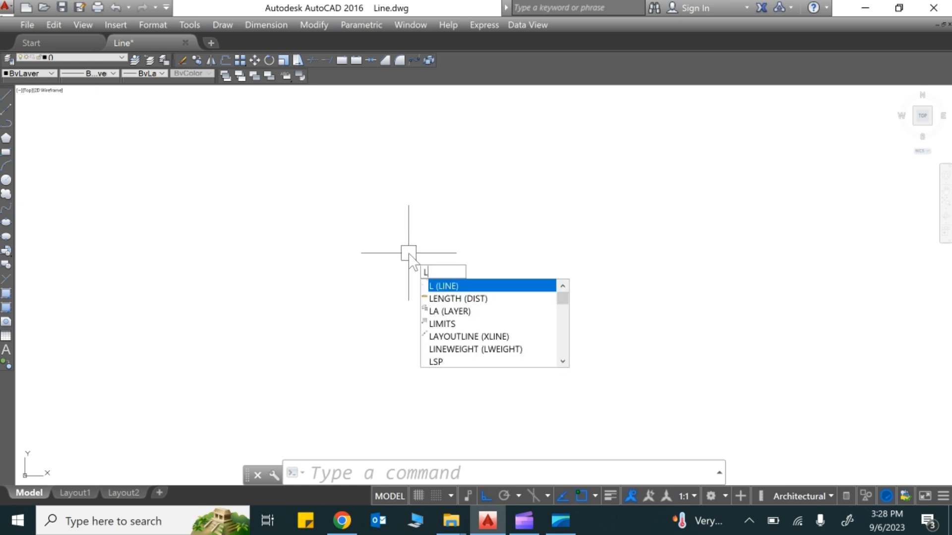
pyautogui.press('Return')
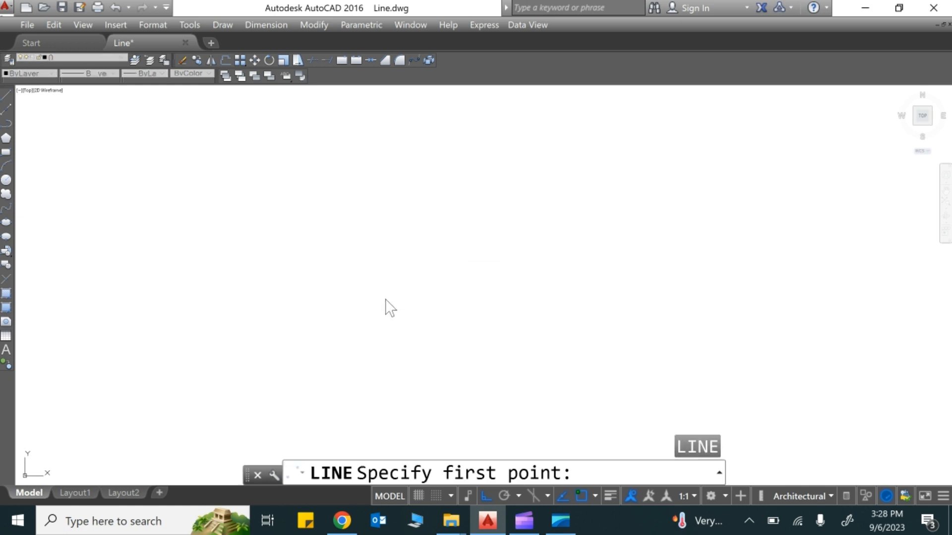
pyautogui.click(385, 298)
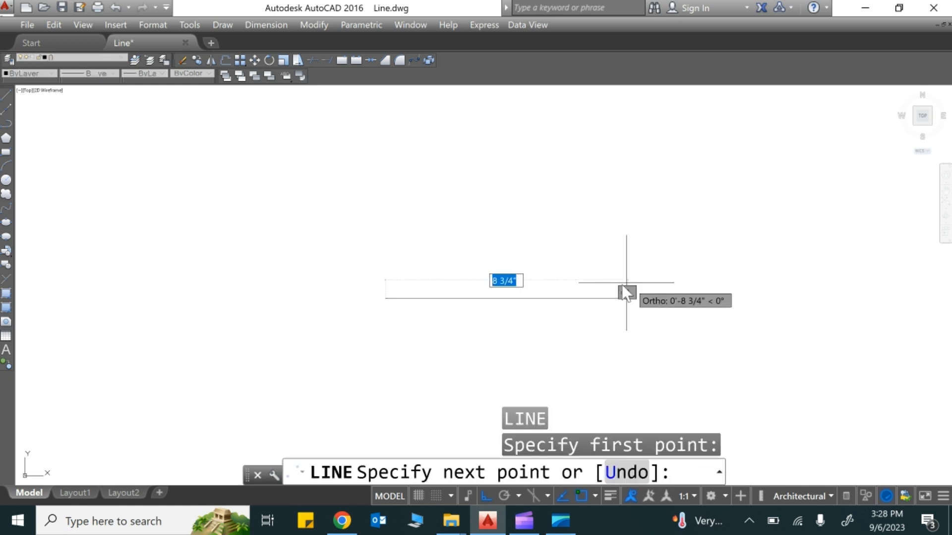
pyautogui.click(587, 296)
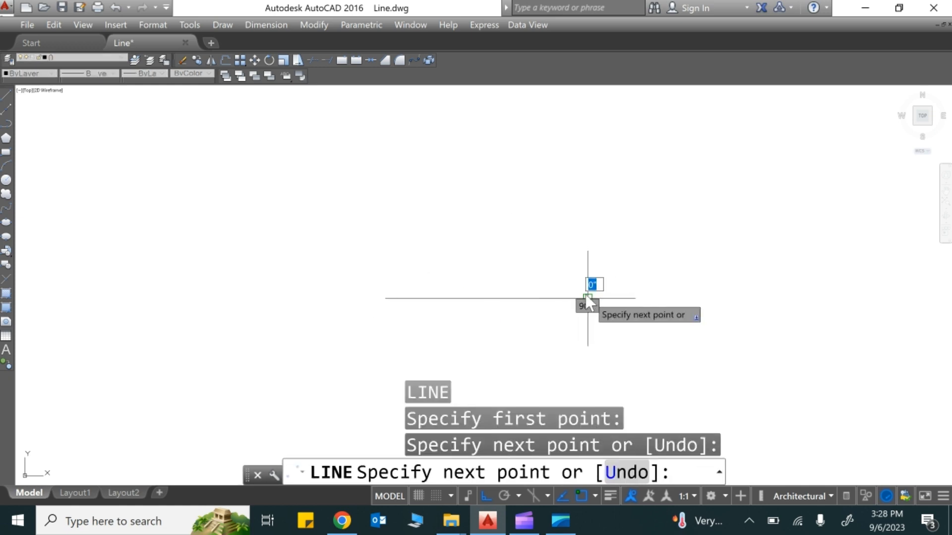
pyautogui.press('Escape')
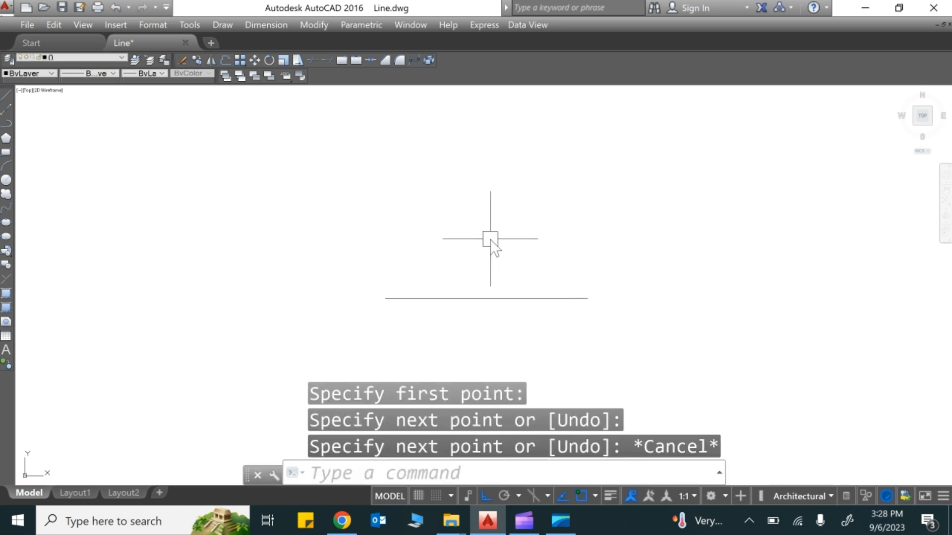
# - Turn on Quick Properties, select the horizontal line to view its color, layer, linetype and length, and close the properties display
pyautogui.click(490, 300)
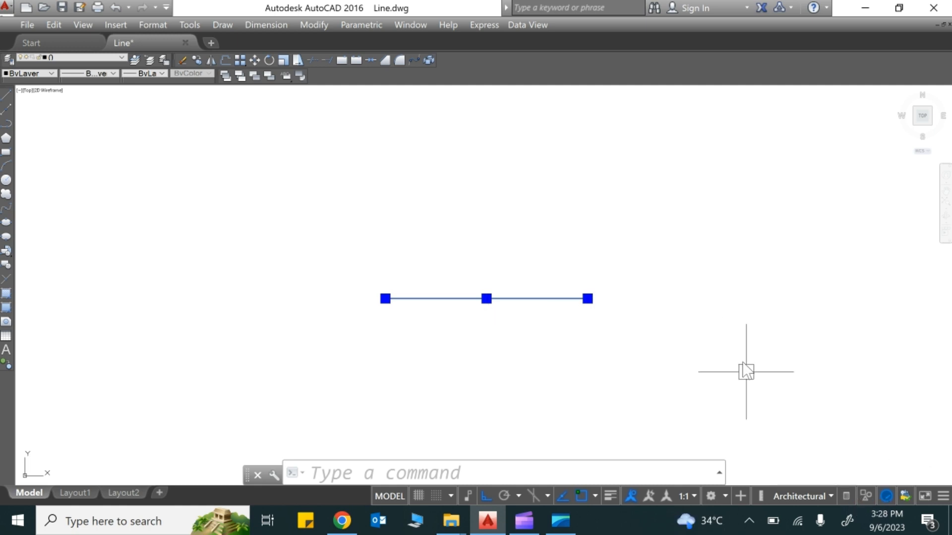
pyautogui.press('Escape')
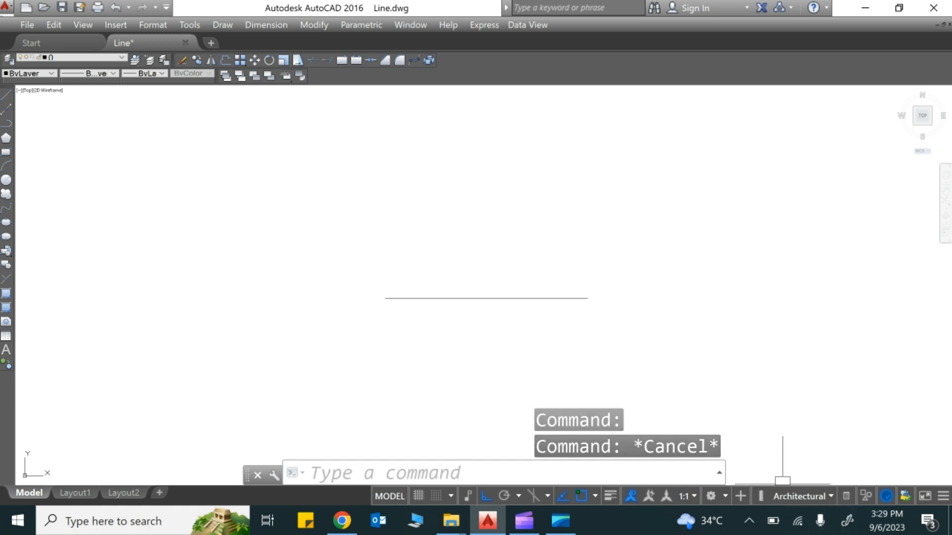
pyautogui.click(846, 496)
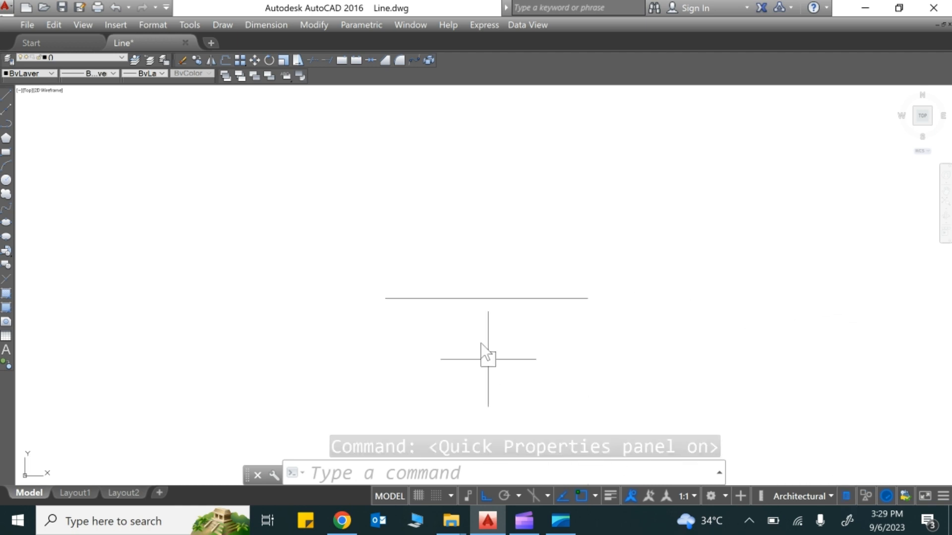
pyautogui.click(488, 299)
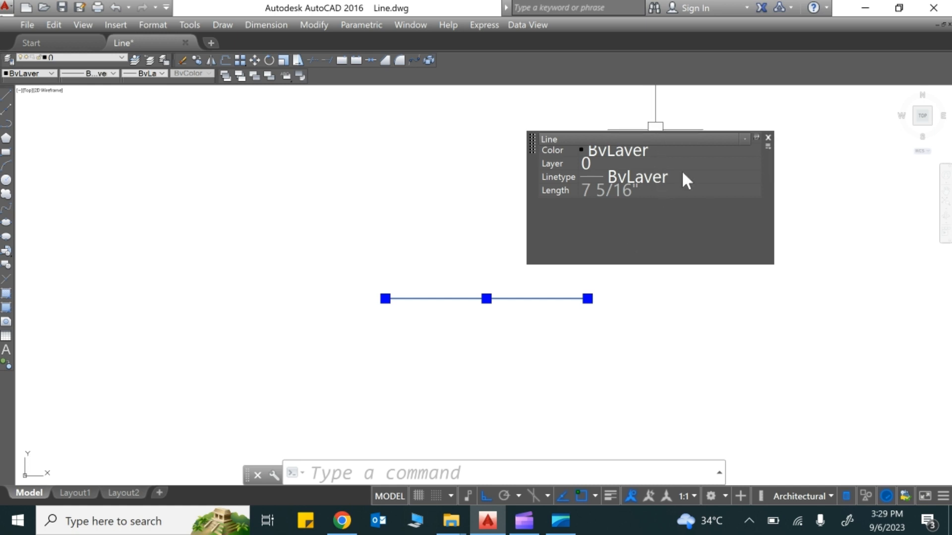
pyautogui.click(767, 138)
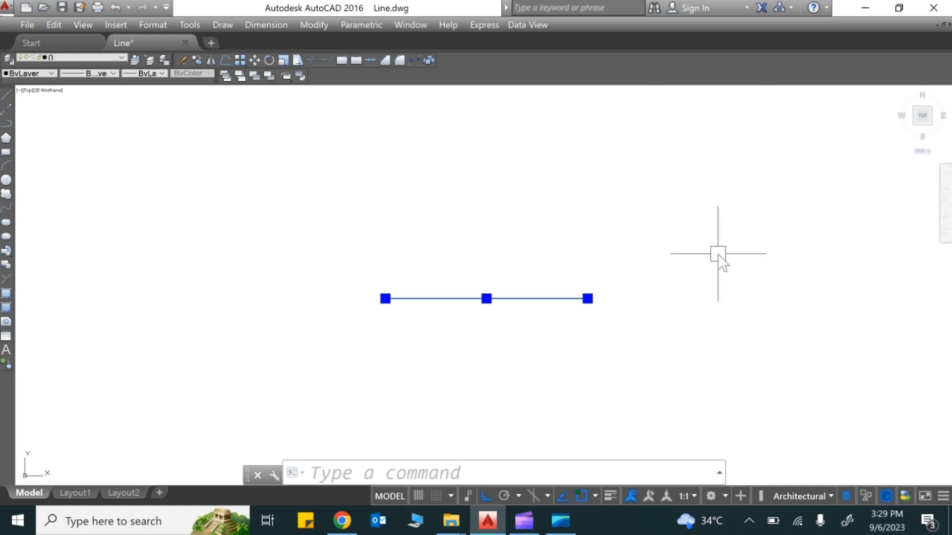